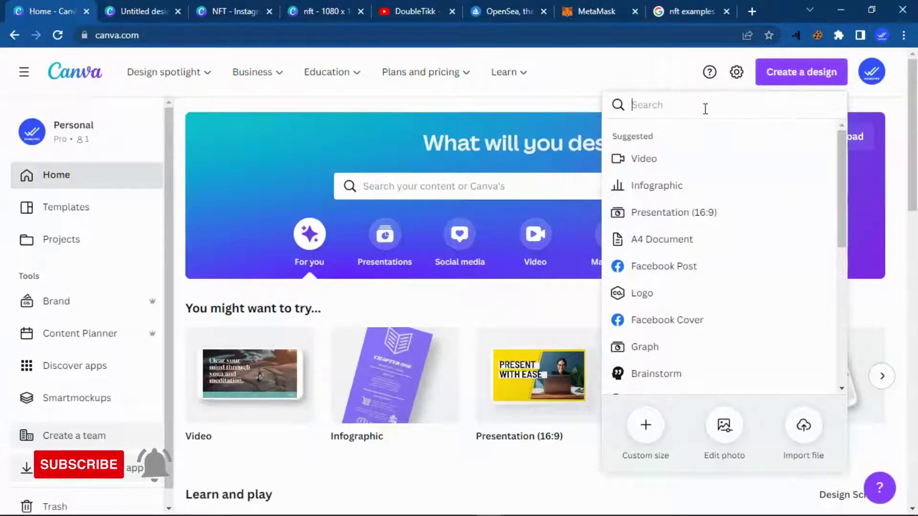
Step: Start a new square Instagram Post design from the Create a design search
{"action": "type", "text": "IN"}
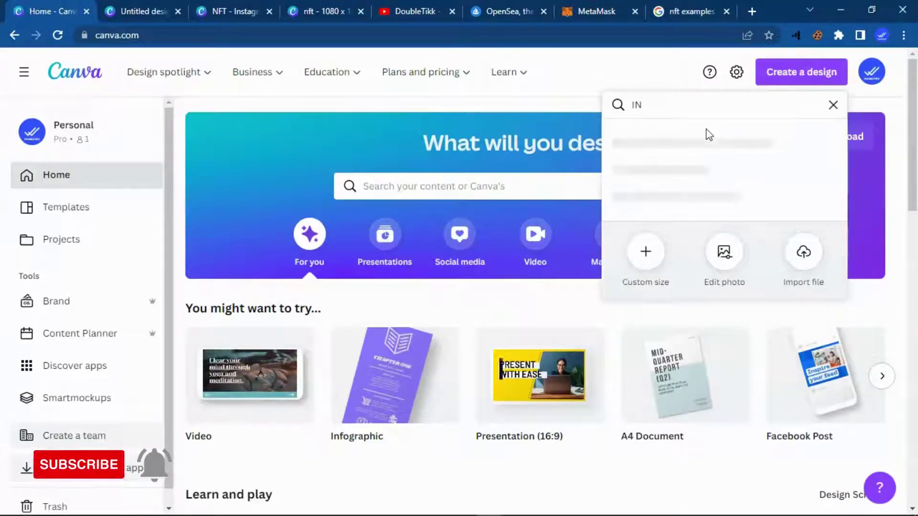
{"action": "left_click", "coordinate": [714, 192]}
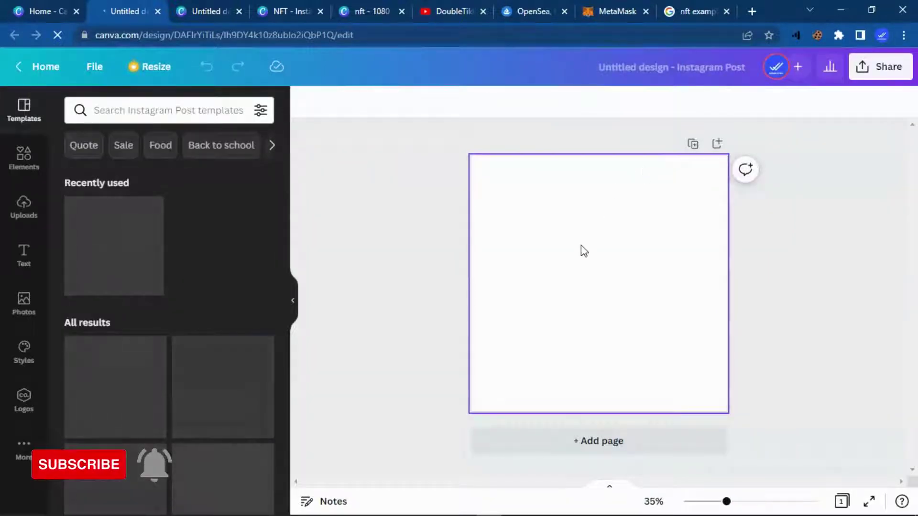
Step: Add the rainbow CAT HEAD graphic, shrink it and place it in the upper middle
{"action": "left_click", "coordinate": [19, 161]}
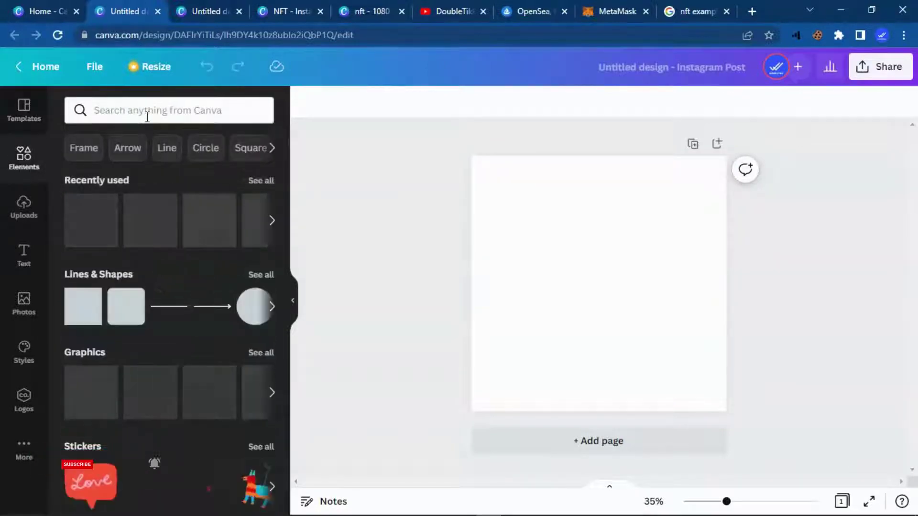
{"action": "left_click", "coordinate": [147, 114]}
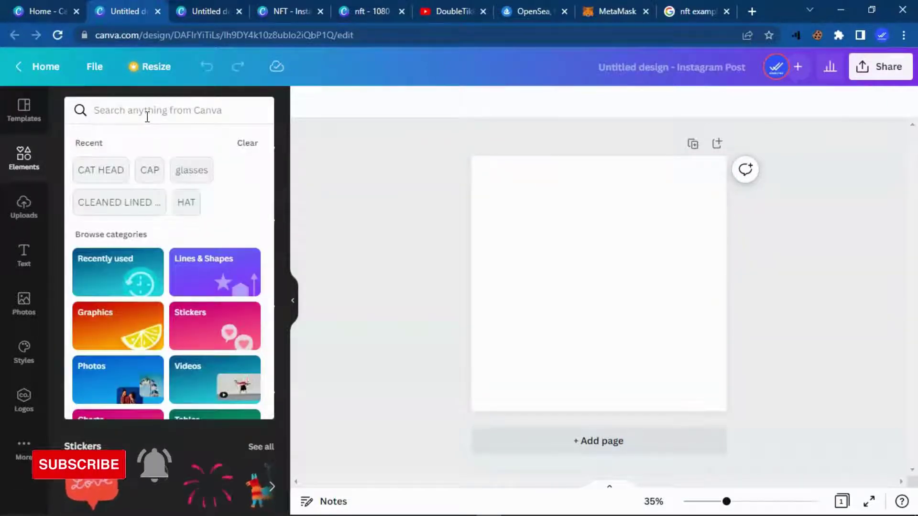
{"action": "type", "text": "CAT"}
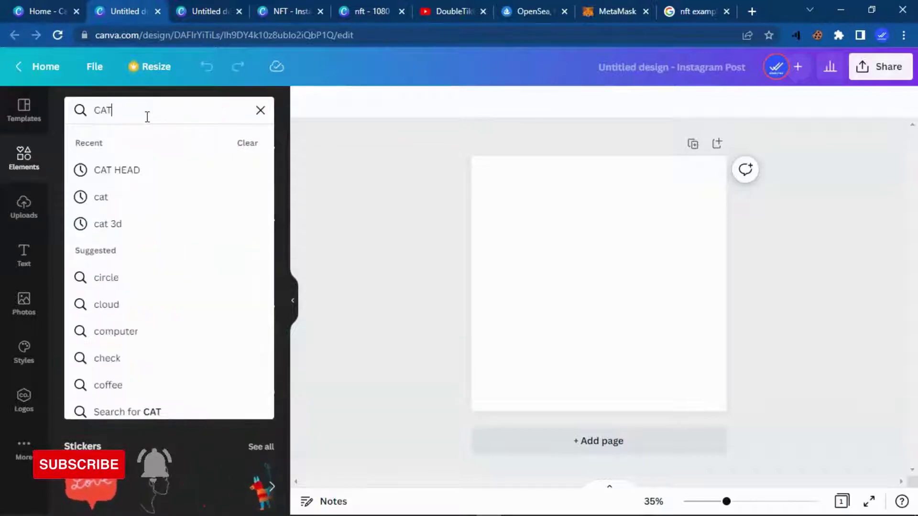
{"action": "left_click", "coordinate": [137, 168]}
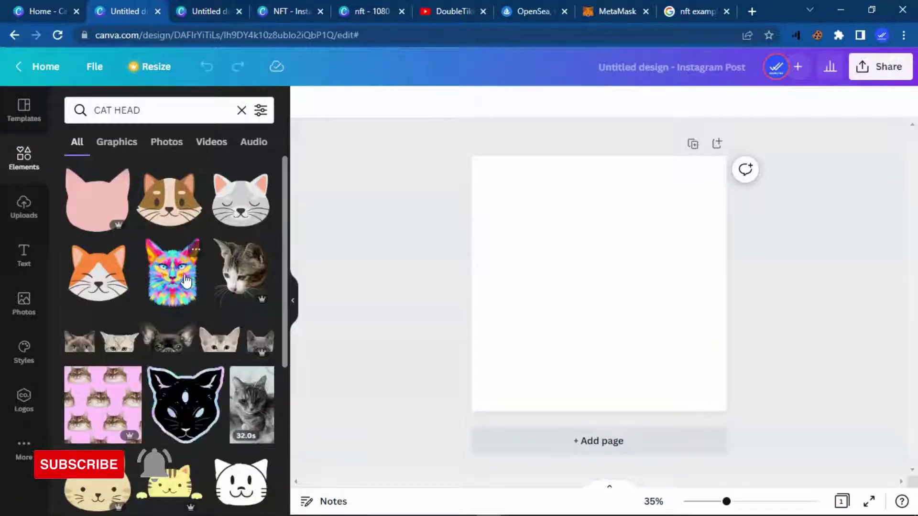
{"action": "left_click", "coordinate": [186, 276]}
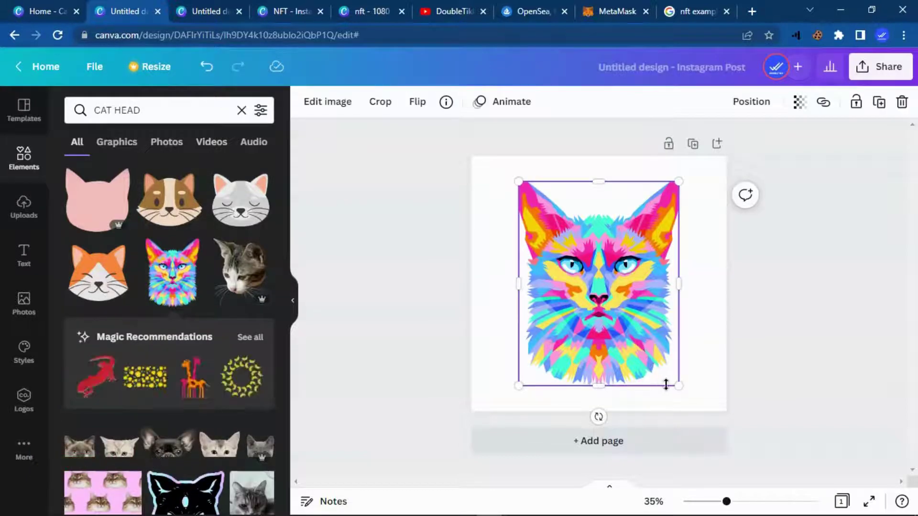
{"action": "left_click_drag", "start_coordinate": [678, 390], "coordinate": [468, 267]}
{"action": "left_click_drag", "start_coordinate": [557, 229], "coordinate": [593, 247]}
{"action": "right_click", "coordinate": [592, 246]}
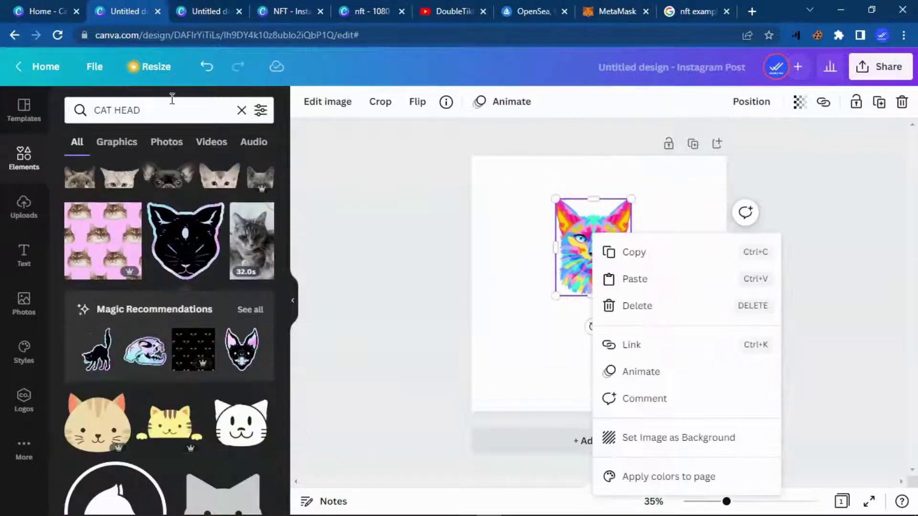
Step: Search graphics for 3D CHARACTER, browse the results, then clear the search
{"action": "left_click", "coordinate": [168, 114]}
{"action": "left_click_drag", "start_coordinate": [169, 113], "coordinate": [38, 102]}
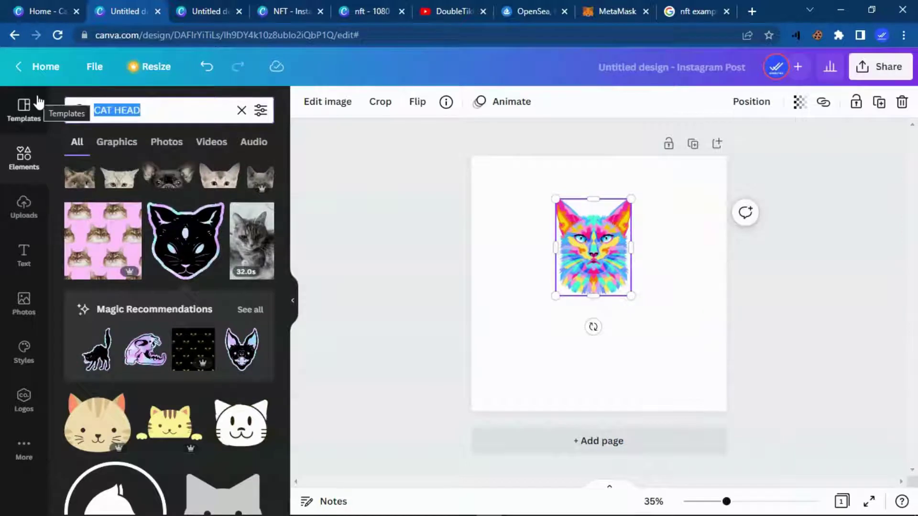
{"action": "type", "text": "3D C"}
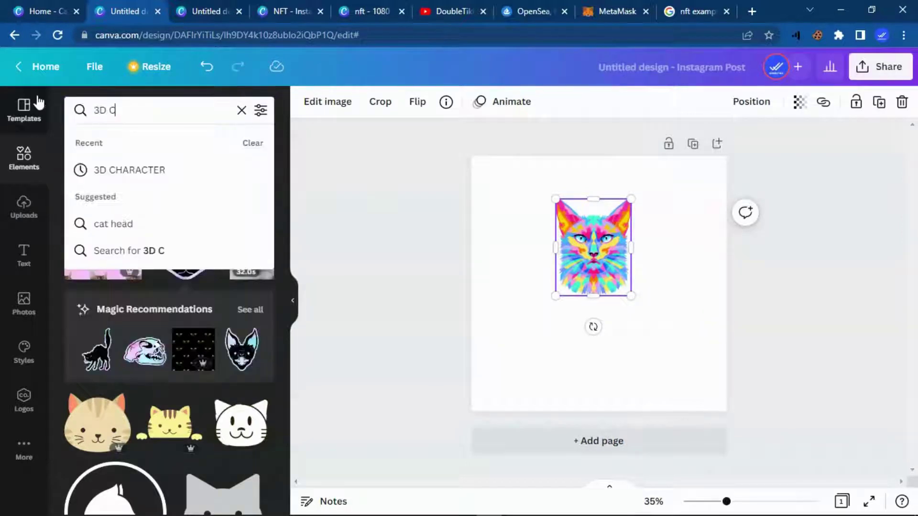
{"action": "left_click", "coordinate": [180, 175]}
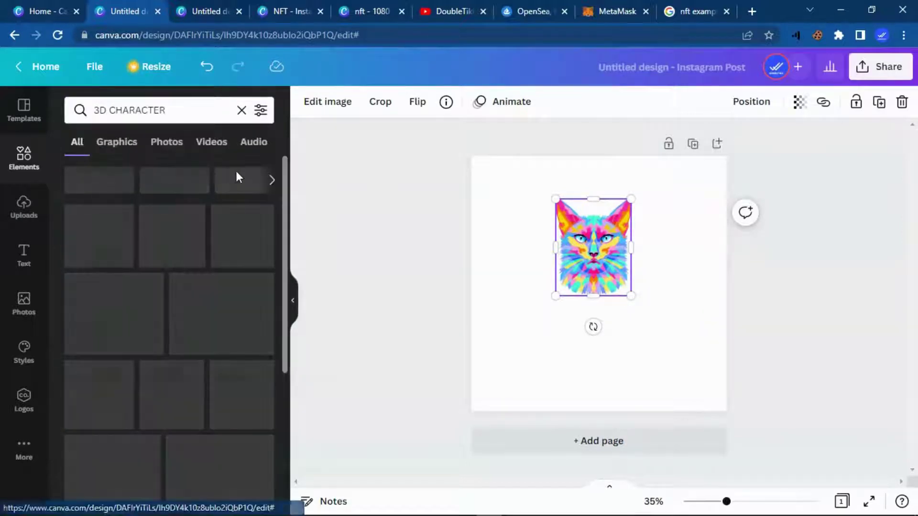
{"action": "scroll", "coordinate": [216, 272], "scroll_direction": "down", "scroll_amount": 10}
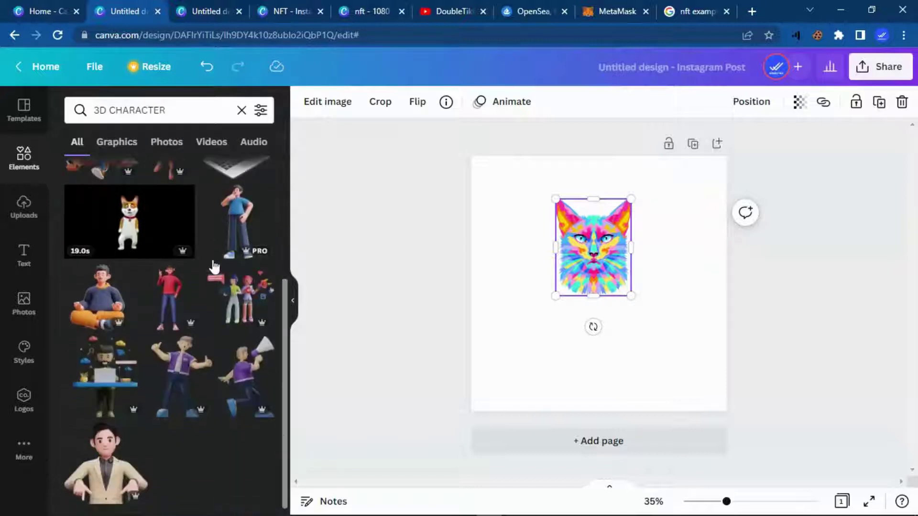
{"action": "scroll", "coordinate": [217, 287], "scroll_direction": "down", "scroll_amount": 4}
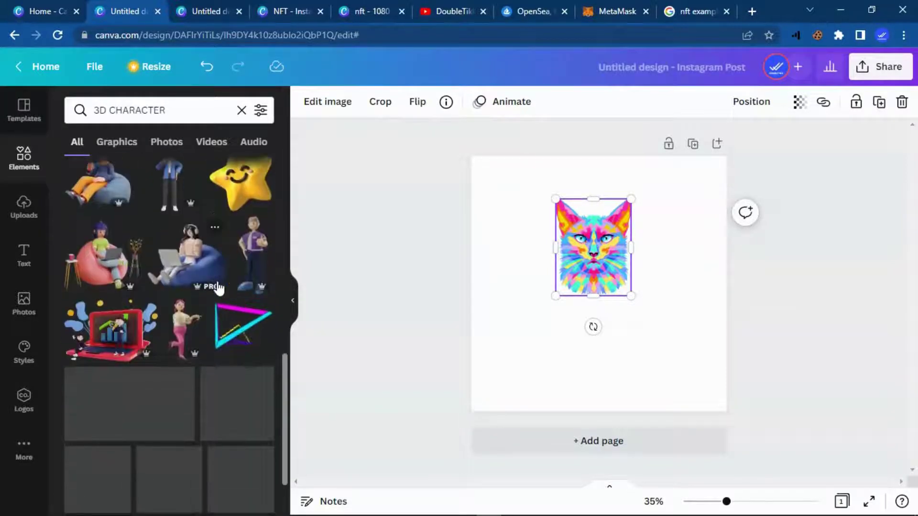
{"action": "scroll", "coordinate": [204, 335], "scroll_direction": "down", "scroll_amount": 8}
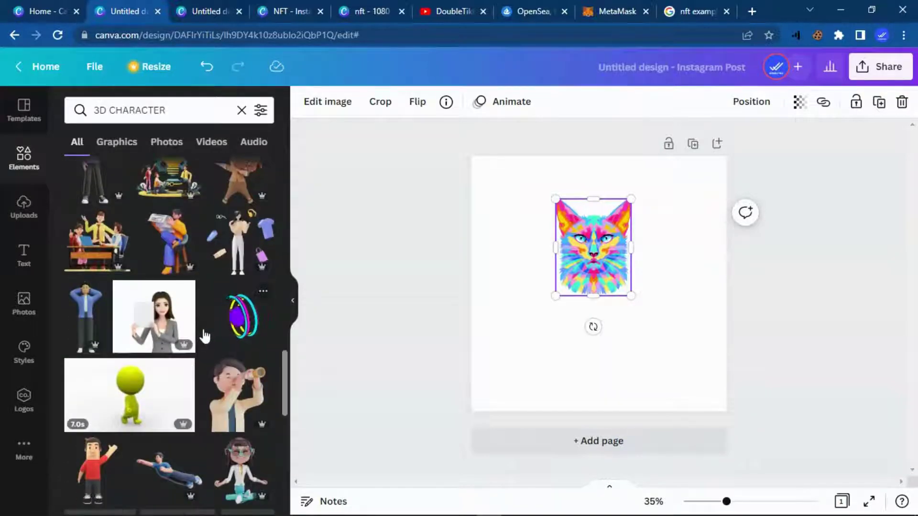
{"action": "scroll", "coordinate": [212, 296], "scroll_direction": "up", "scroll_amount": 6}
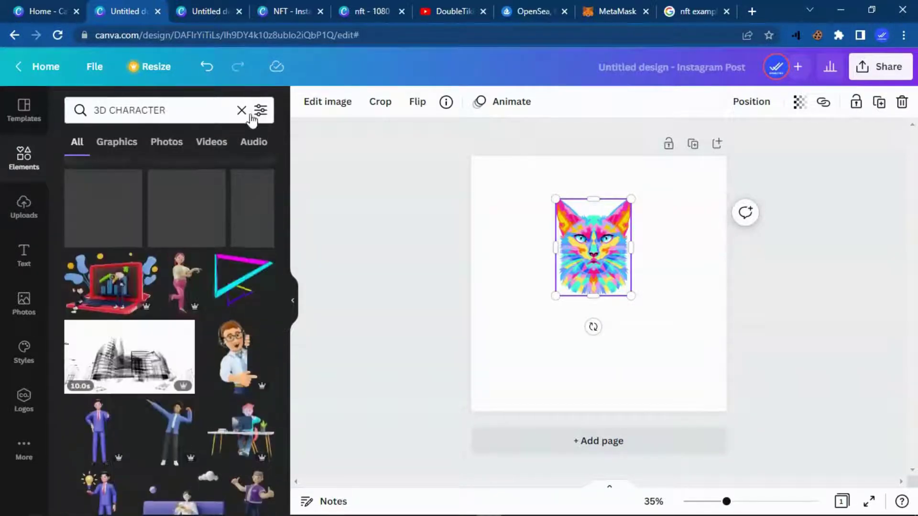
{"action": "left_click", "coordinate": [242, 111]}
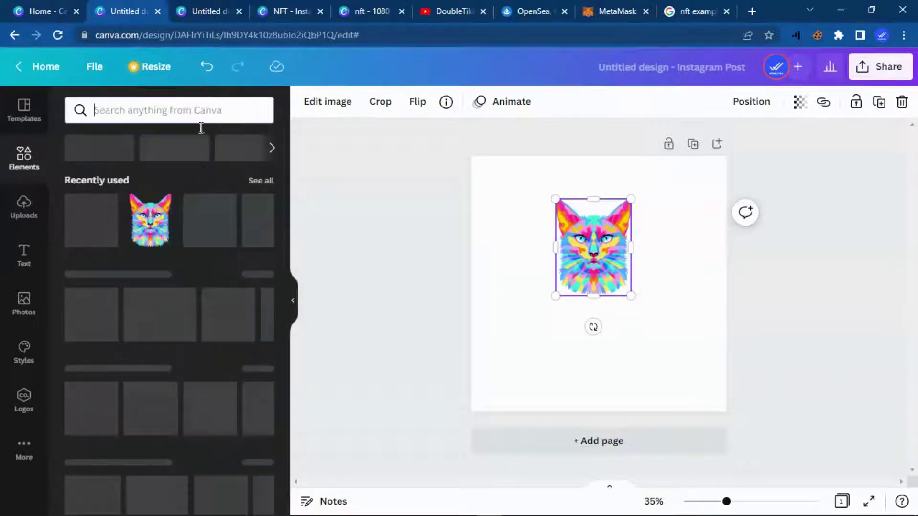
Step: Add the 3D character avatar from Recently used, move it to the page bottom and crop its top
{"action": "left_click", "coordinate": [263, 183]}
{"action": "scroll", "coordinate": [211, 270], "scroll_direction": "down", "scroll_amount": 3}
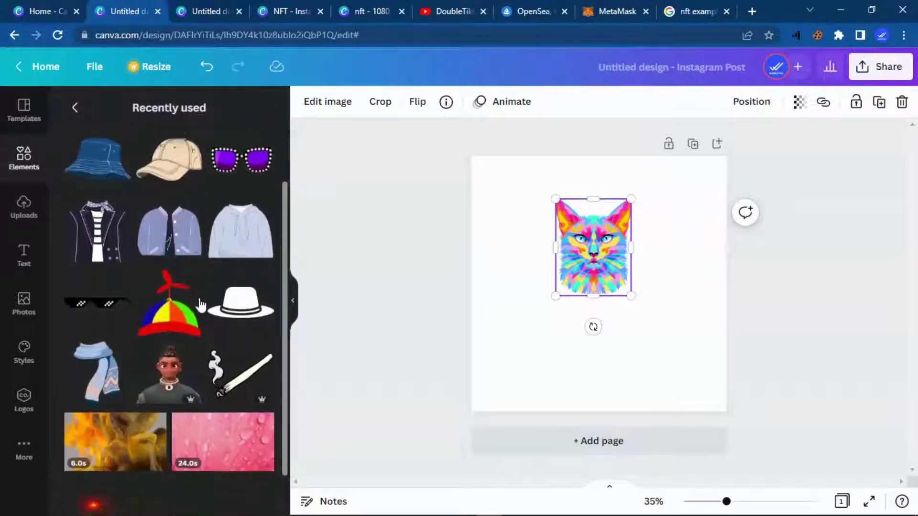
{"action": "left_click", "coordinate": [183, 329]}
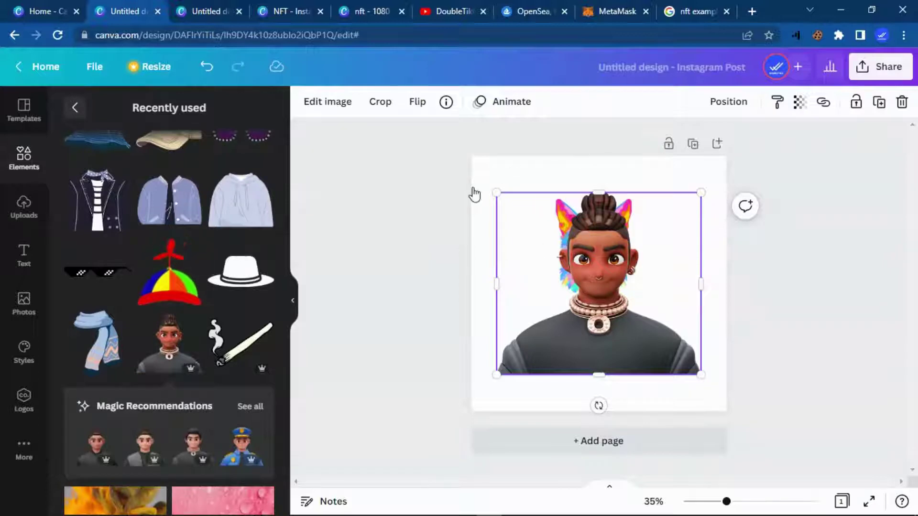
{"action": "left_click_drag", "start_coordinate": [595, 277], "coordinate": [561, 280]}
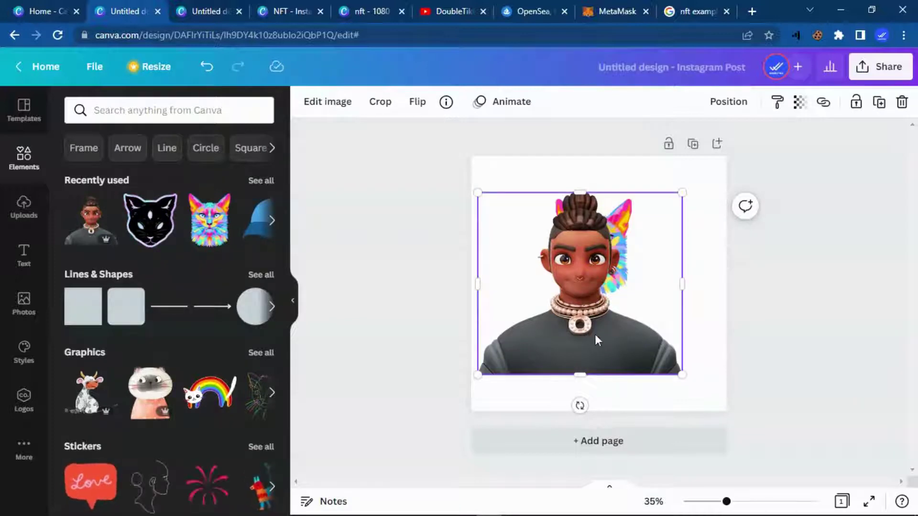
{"action": "left_click_drag", "start_coordinate": [597, 340], "coordinate": [630, 320]}
{"action": "left_click", "coordinate": [766, 322]}
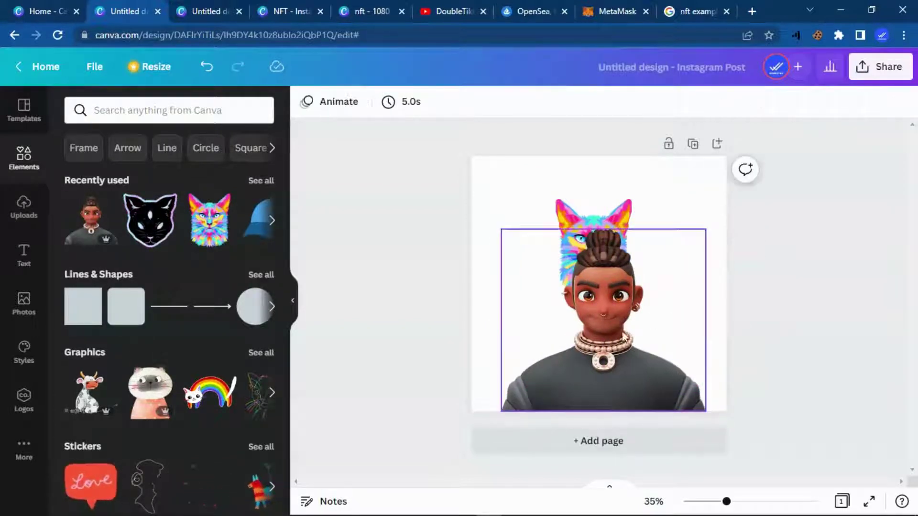
{"action": "left_click", "coordinate": [622, 337]}
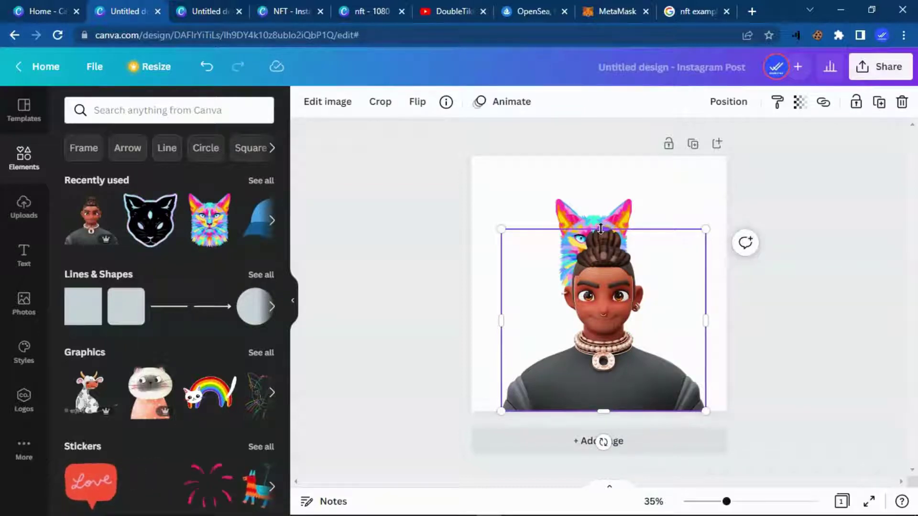
{"action": "left_click_drag", "start_coordinate": [601, 228], "coordinate": [609, 321]}
Step: Place the rainbow cat head over the avatar's face and bring it to front
{"action": "left_click_drag", "start_coordinate": [594, 250], "coordinate": [603, 286]}
{"action": "right_click", "coordinate": [609, 287]}
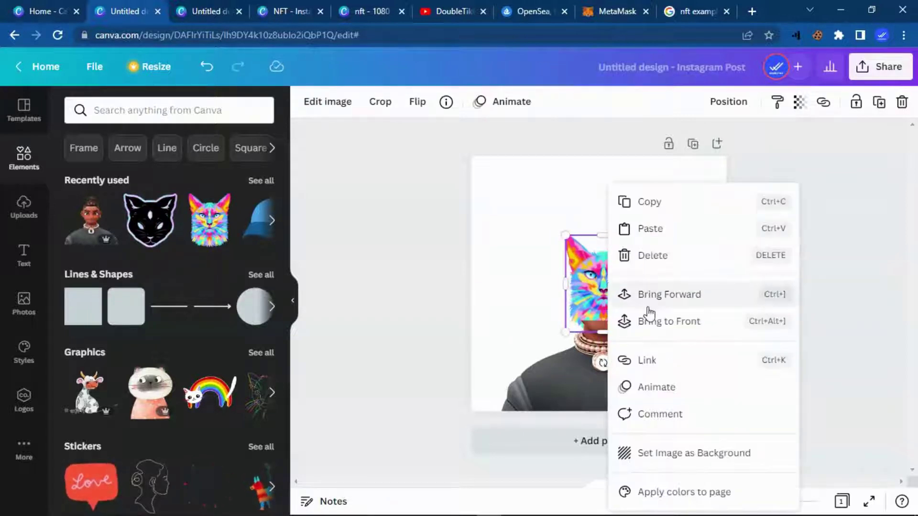
{"action": "left_click", "coordinate": [663, 322]}
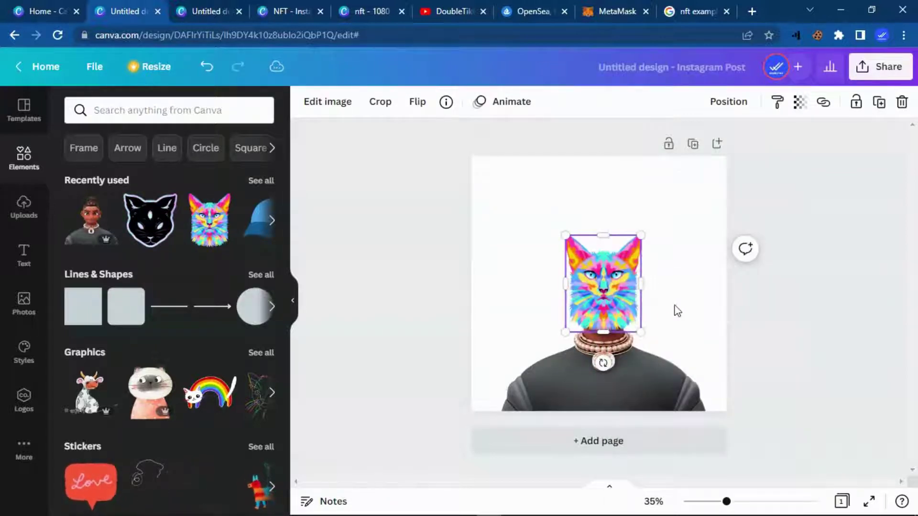
{"action": "left_click_drag", "start_coordinate": [590, 289], "coordinate": [590, 295]}
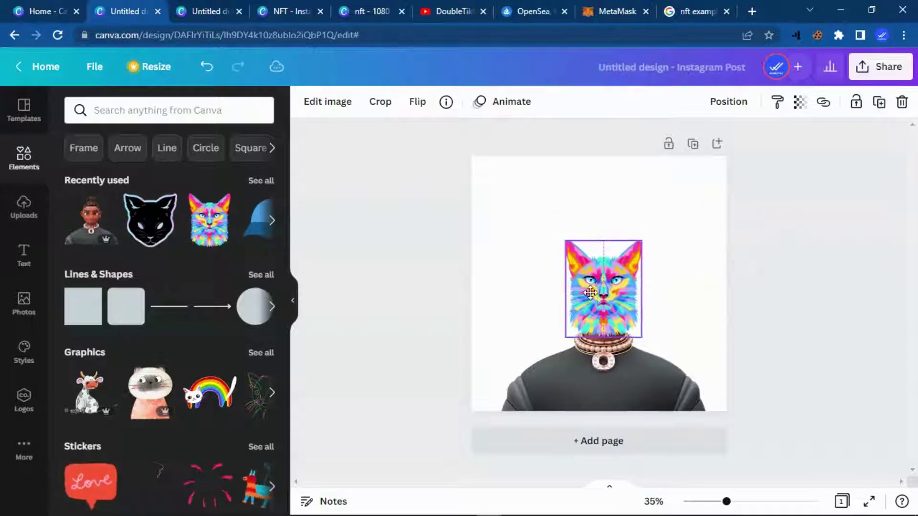
{"action": "left_click", "coordinate": [676, 269]}
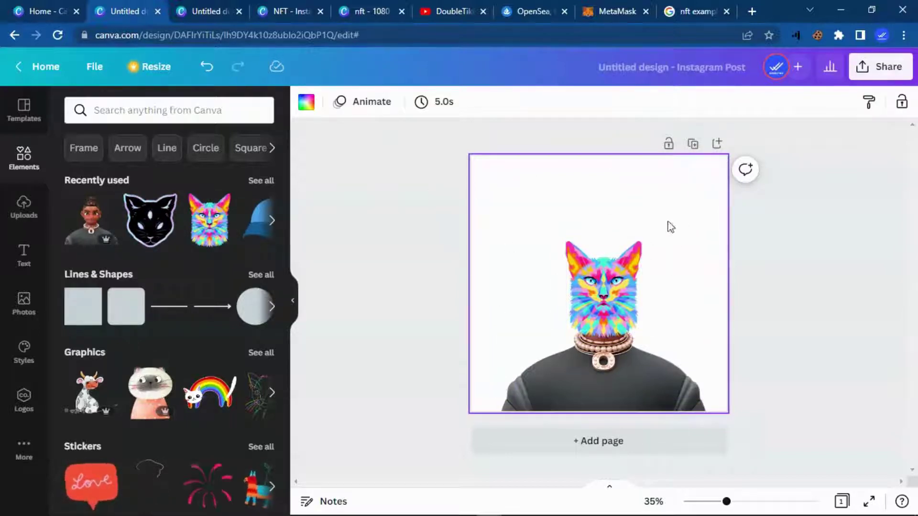
Step: Duplicate the cat figure page as Page 2 and return to Page 1
{"action": "left_click_drag", "start_coordinate": [497, 211], "coordinate": [707, 413]}
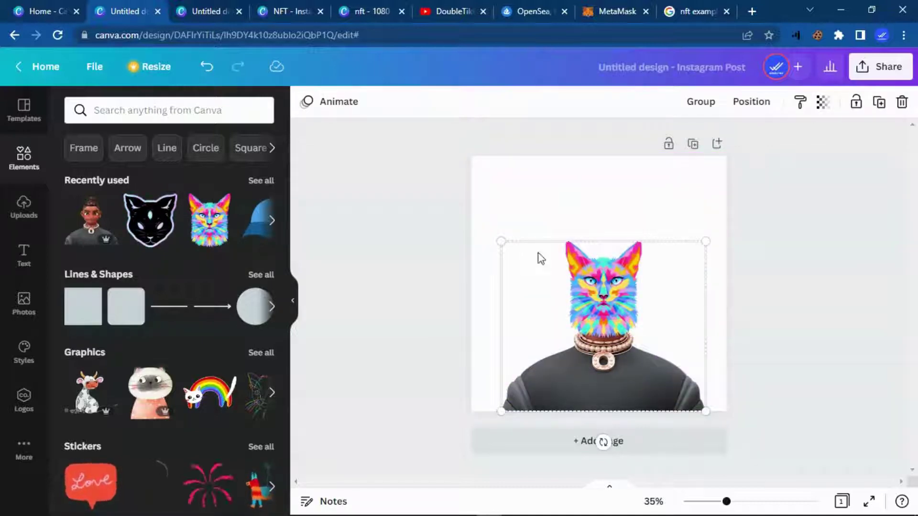
{"action": "left_click", "coordinate": [506, 209]}
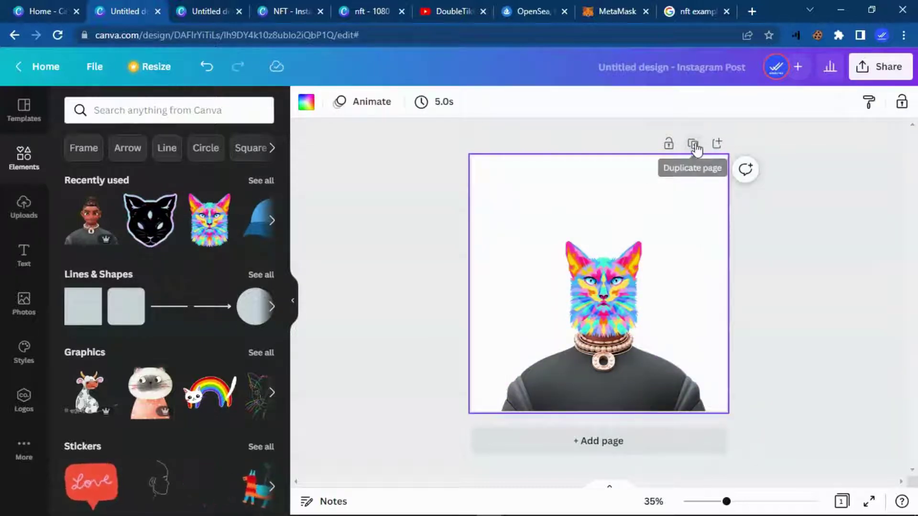
{"action": "left_click", "coordinate": [695, 145]}
{"action": "scroll", "coordinate": [673, 273], "scroll_direction": "up", "scroll_amount": 5}
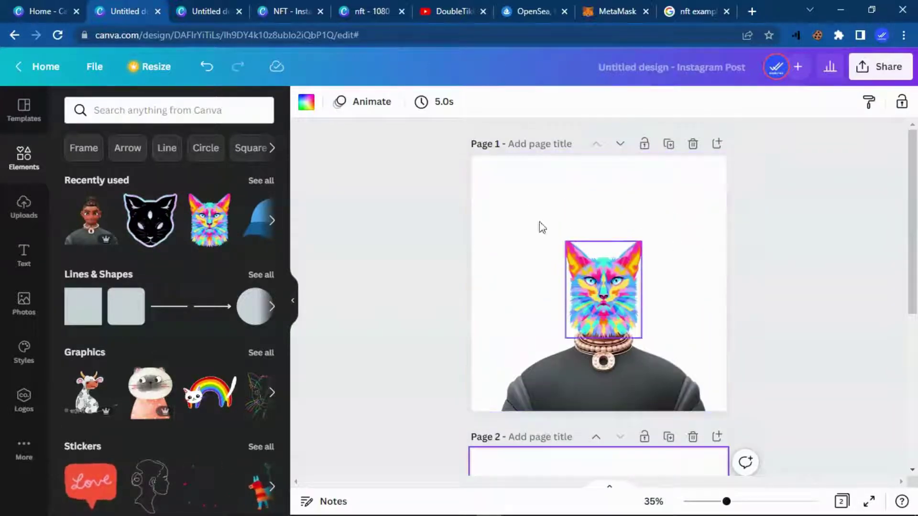
{"action": "left_click", "coordinate": [516, 197]}
Step: Set Page 1's background to yellow after briefly trying grey
{"action": "left_click", "coordinate": [306, 103]}
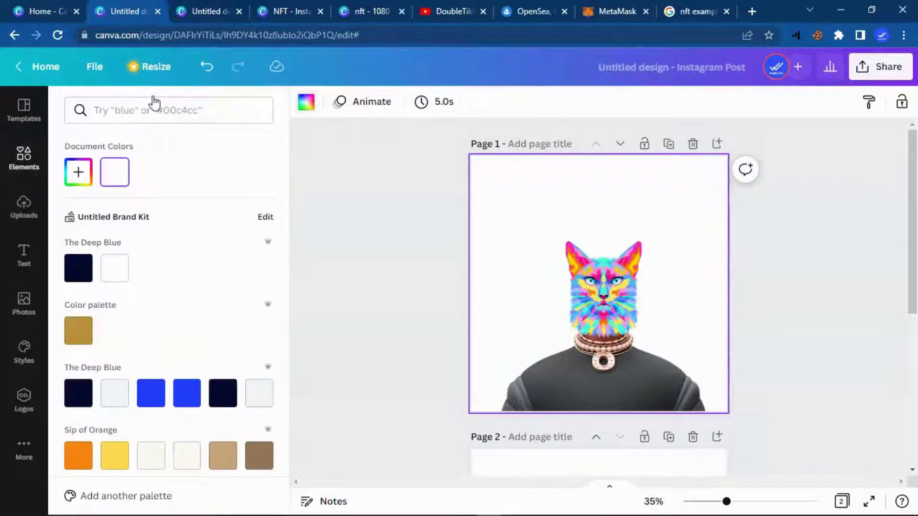
{"action": "scroll", "coordinate": [141, 108], "scroll_direction": "down", "scroll_amount": 6}
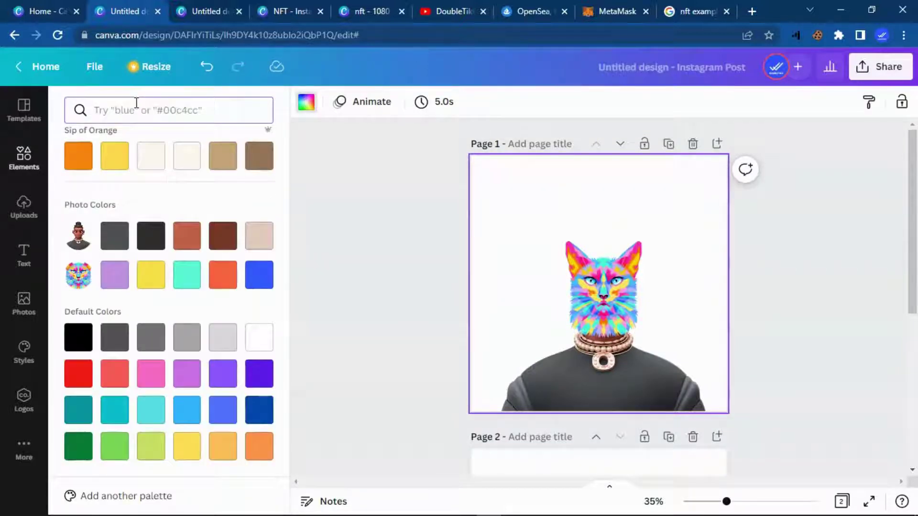
{"action": "type", "text": "GRE"}
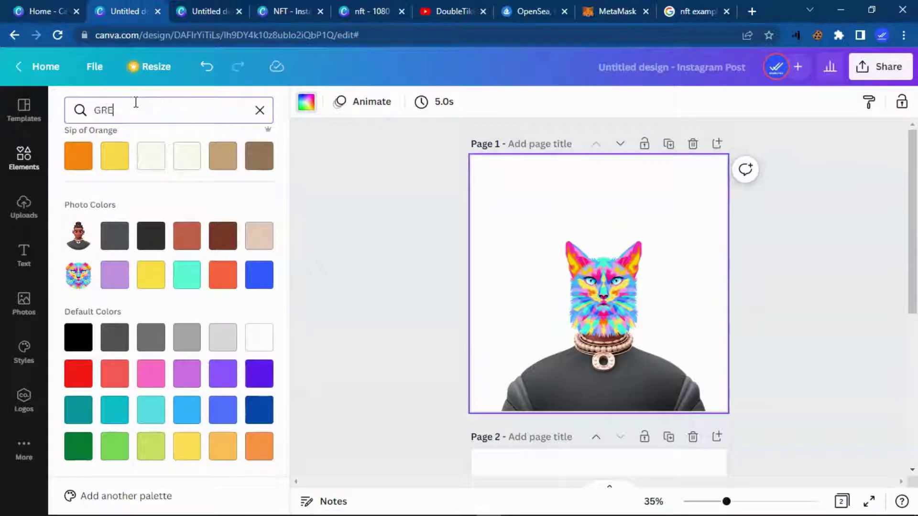
{"action": "type", "text": "Y"}
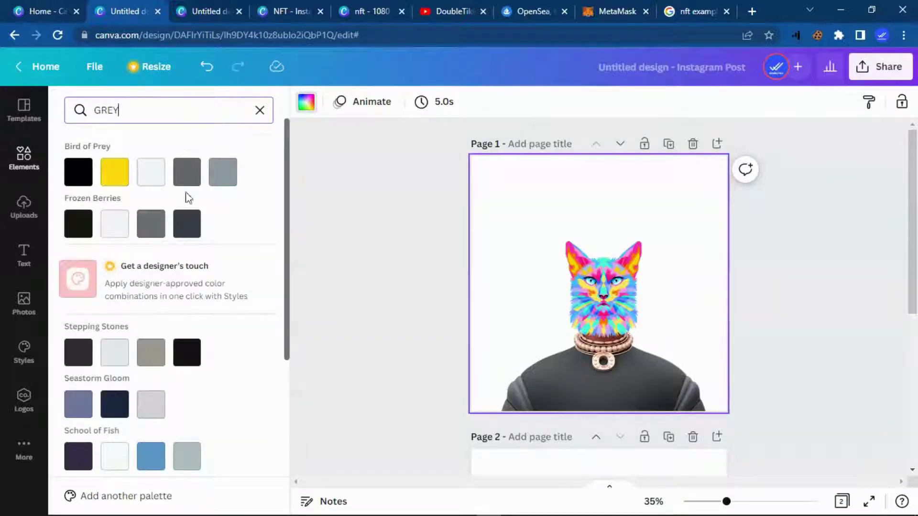
{"action": "left_click", "coordinate": [187, 172]}
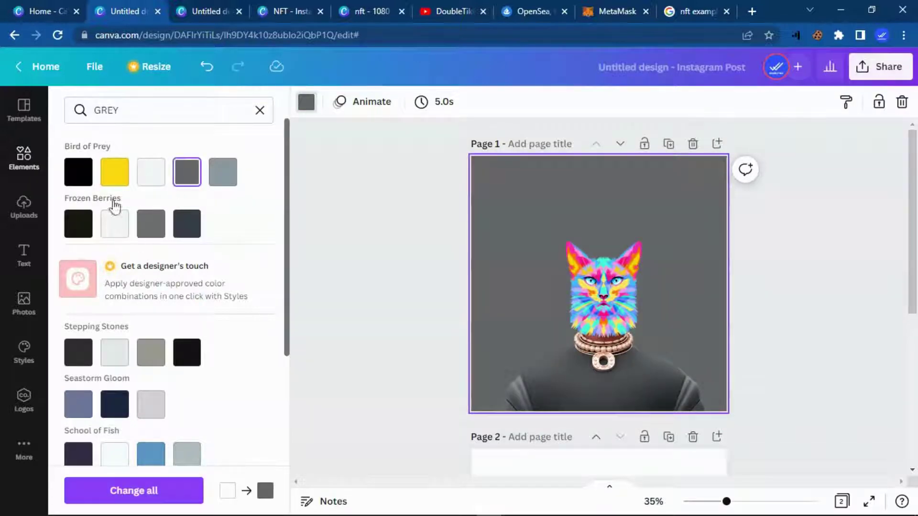
{"action": "left_click", "coordinate": [117, 180]}
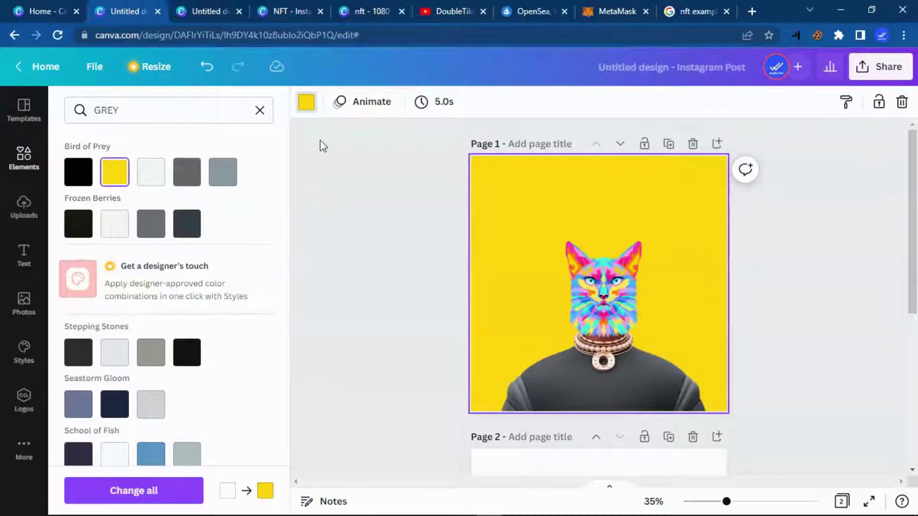
{"action": "left_click", "coordinate": [259, 111]}
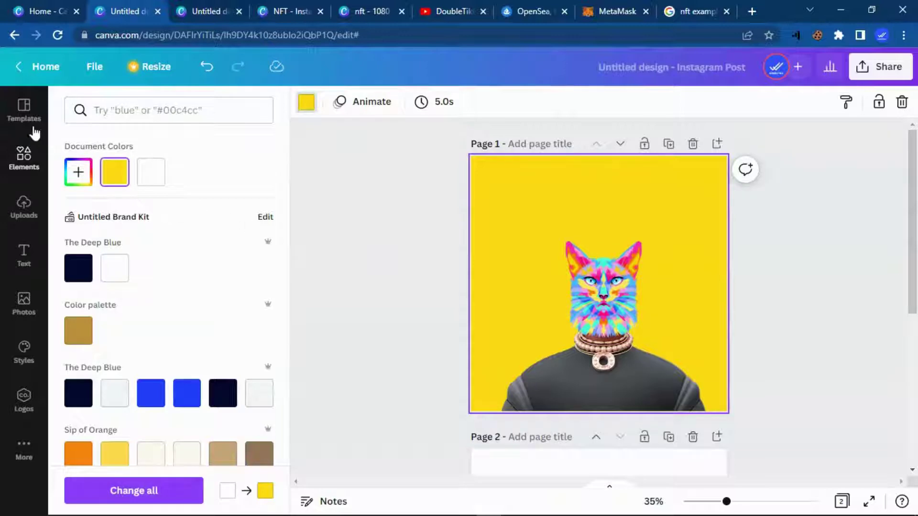
{"action": "left_click", "coordinate": [22, 159]}
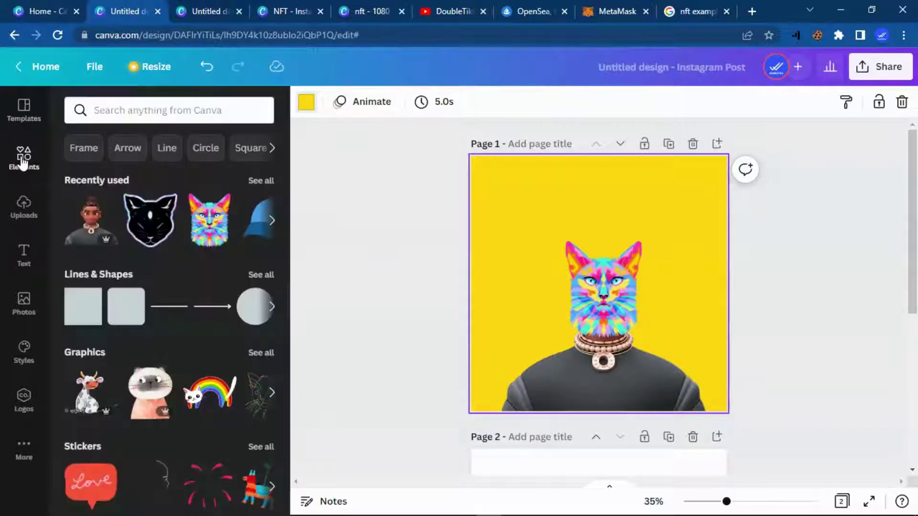
Step: Add a black hat from a HAT search, shrink it and set it on the cat's head
{"action": "left_click", "coordinate": [185, 113]}
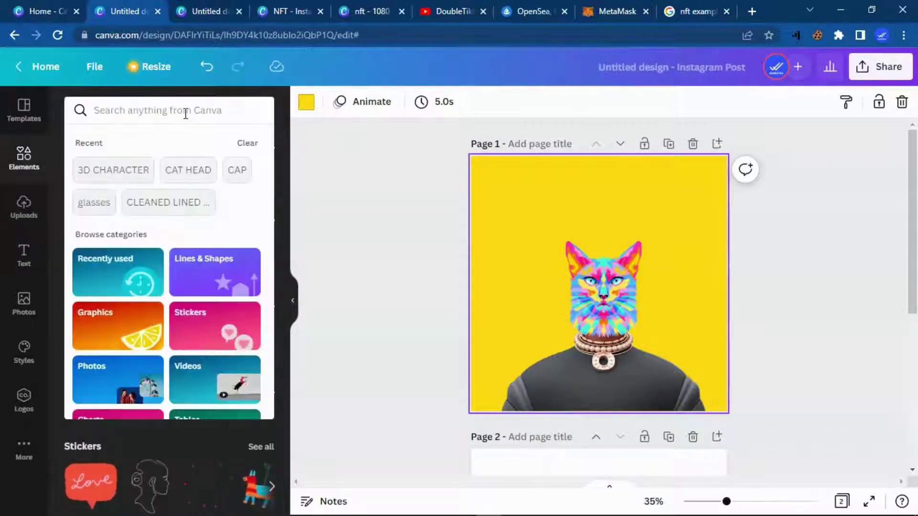
{"action": "type", "text": "HAT"}
{"action": "key", "text": "Return"}
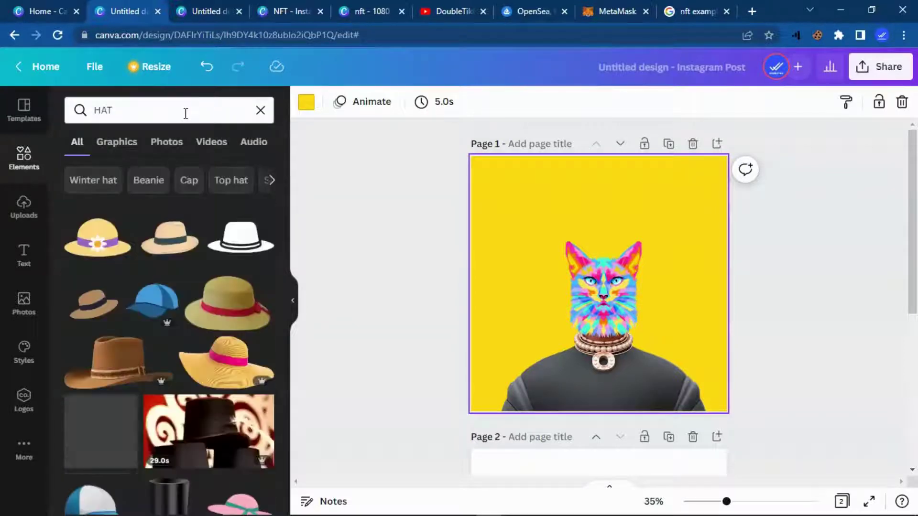
{"action": "left_click", "coordinate": [246, 239]}
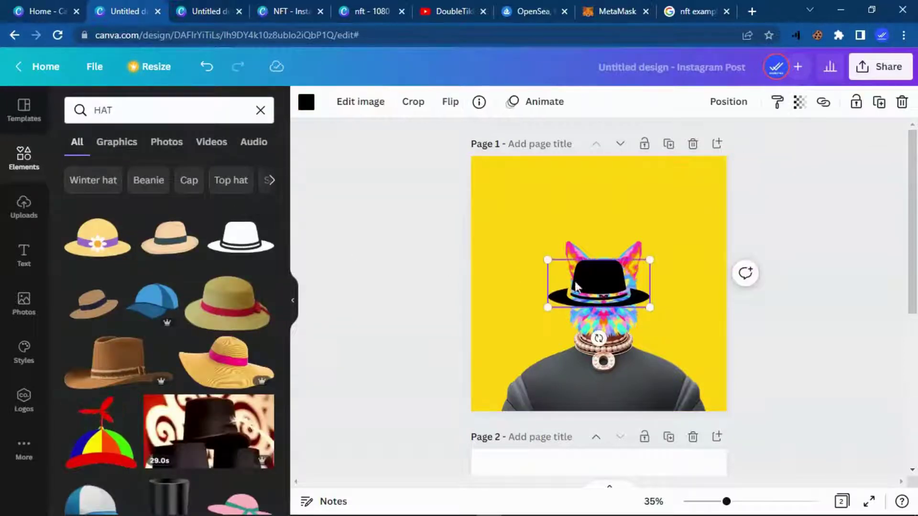
{"action": "left_click_drag", "start_coordinate": [655, 309], "coordinate": [613, 291]}
{"action": "left_click_drag", "start_coordinate": [592, 325], "coordinate": [618, 308]}
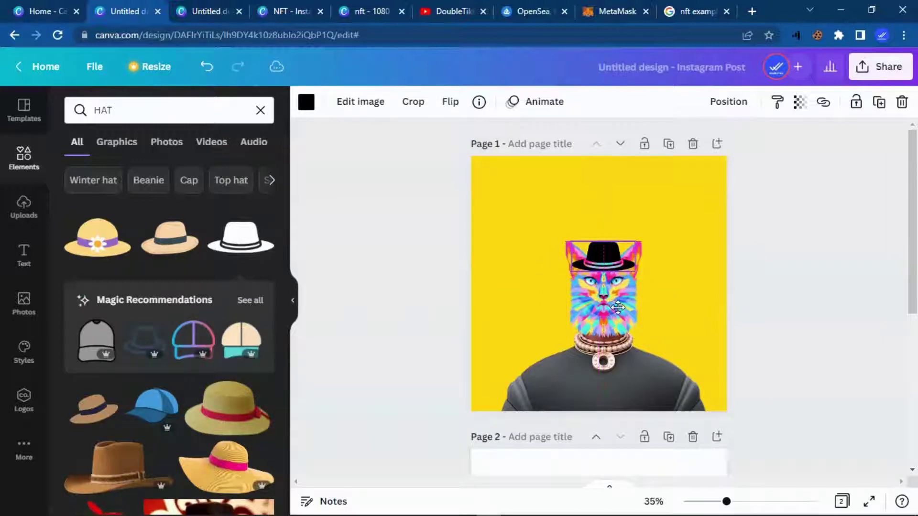
{"action": "left_click", "coordinate": [717, 308]}
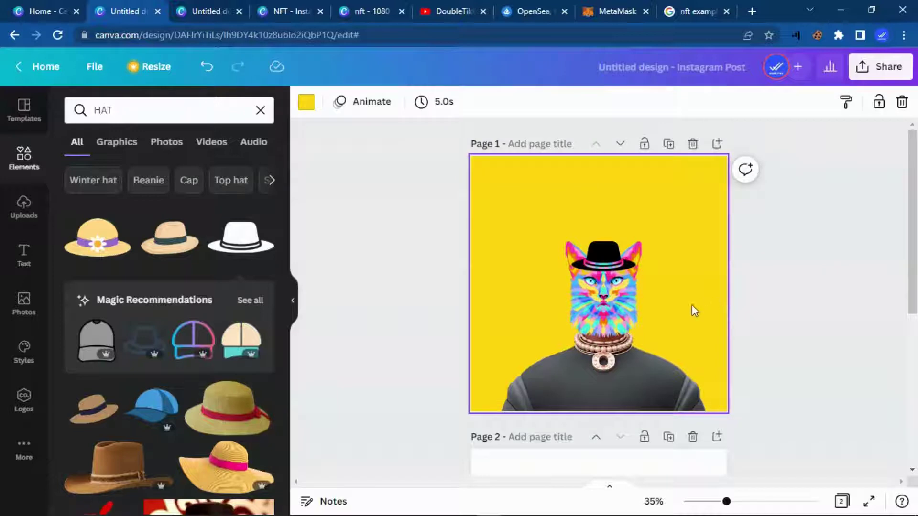
Step: Replace the HAT search with a SCARF search in Elements
{"action": "scroll", "coordinate": [683, 230], "scroll_direction": "down", "scroll_amount": 3}
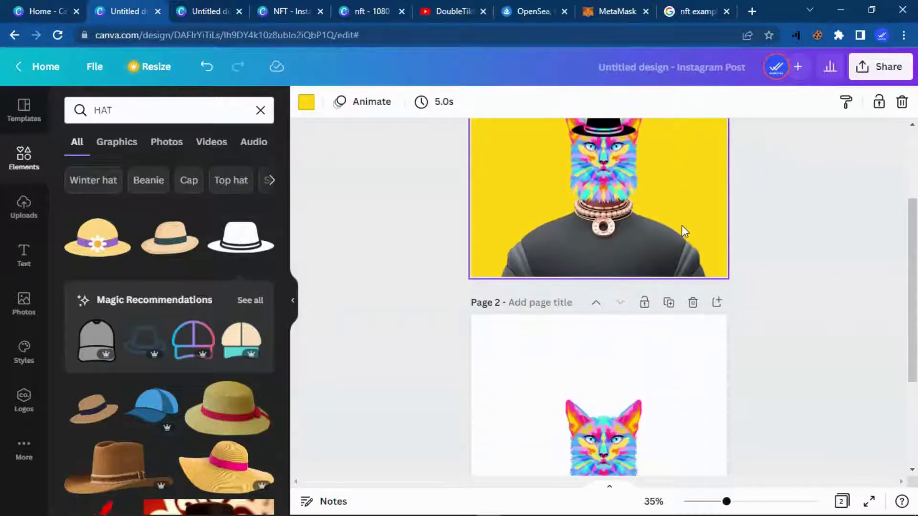
{"action": "scroll", "coordinate": [684, 232], "scroll_direction": "up", "scroll_amount": 3}
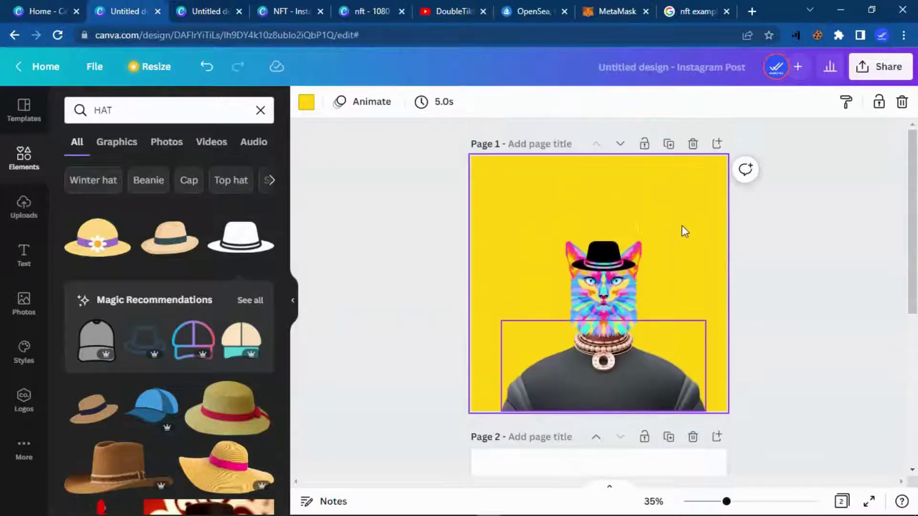
{"action": "left_click", "coordinate": [260, 111]}
{"action": "type", "text": "SCARF"}
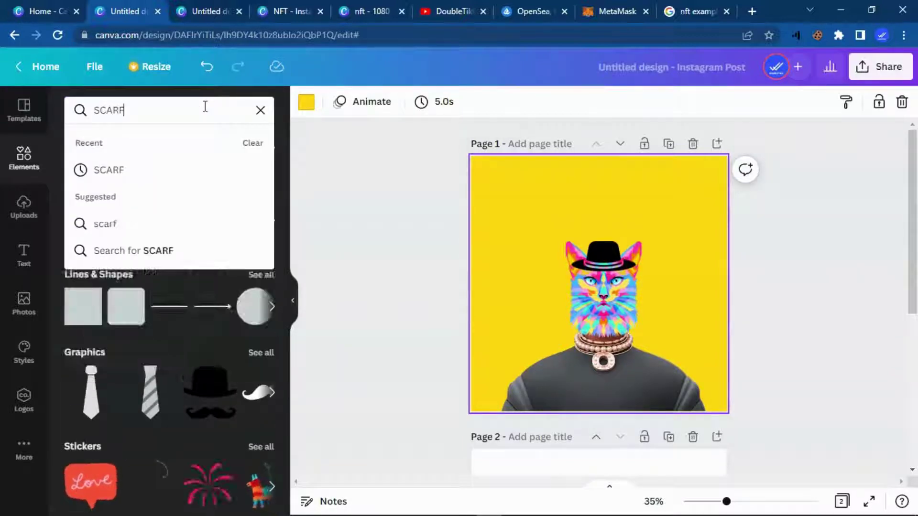
{"action": "key", "text": "Return"}
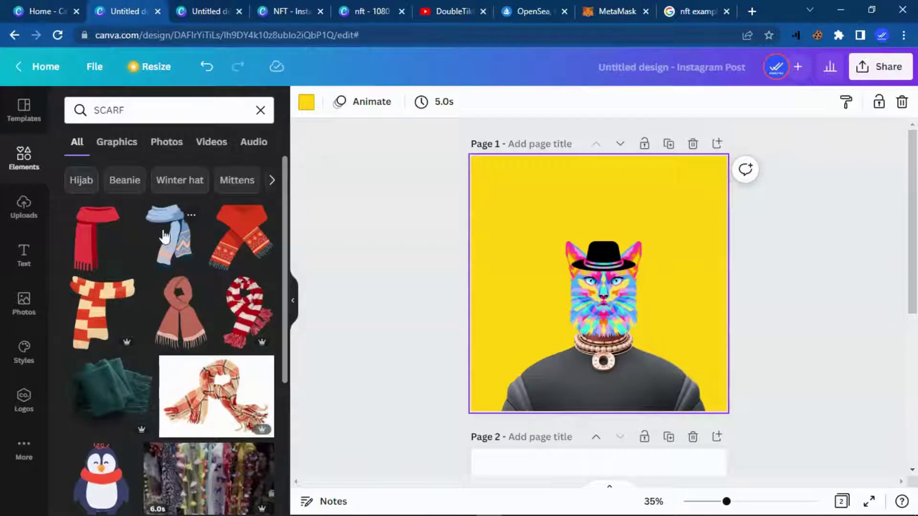
Step: Add the blue patterned scarf, size it around the cat's neck and send it one layer backward
{"action": "left_click", "coordinate": [170, 236]}
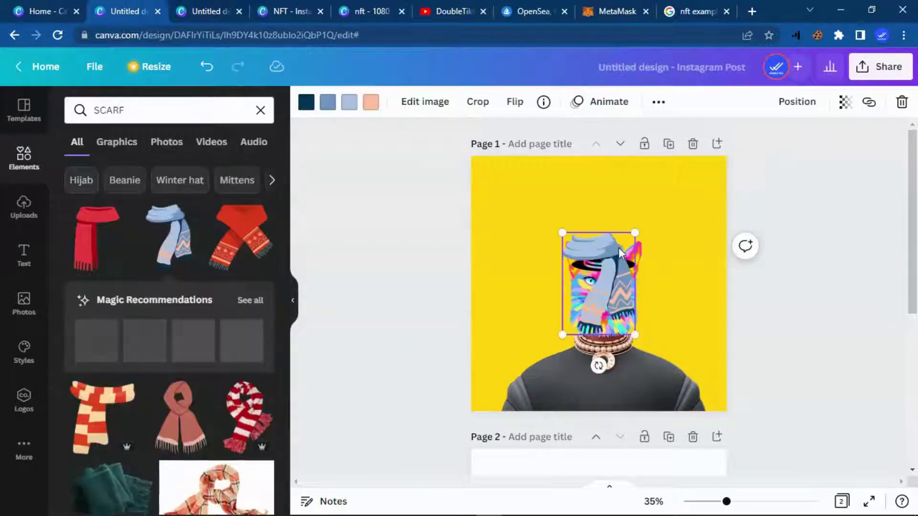
{"action": "left_click_drag", "start_coordinate": [621, 248], "coordinate": [668, 293]}
{"action": "left_click_drag", "start_coordinate": [637, 331], "coordinate": [634, 364]}
{"action": "right_click", "coordinate": [625, 349]}
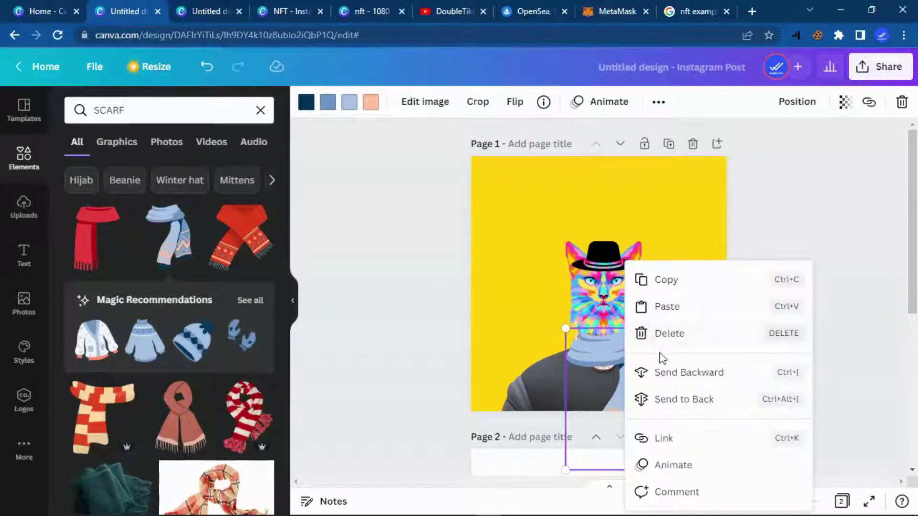
{"action": "left_click", "coordinate": [672, 373]}
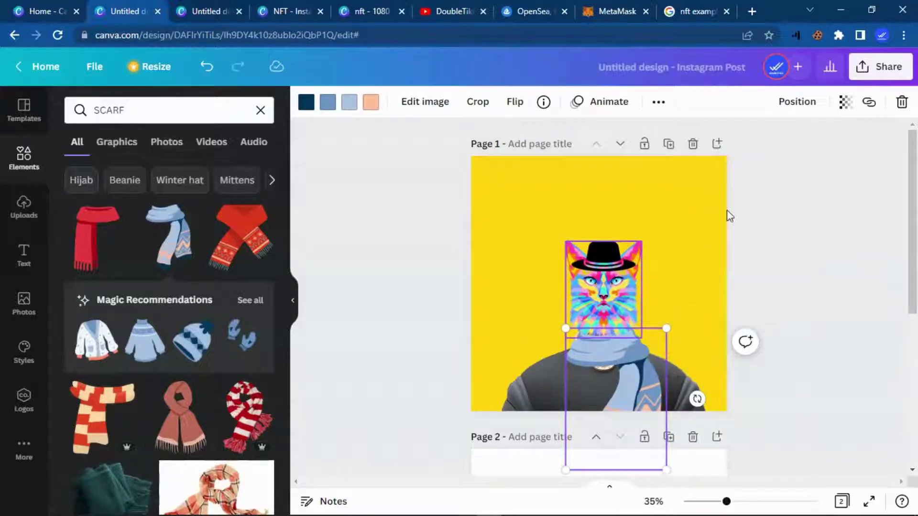
{"action": "left_click", "coordinate": [681, 246]}
{"action": "left_click_drag", "start_coordinate": [616, 349], "coordinate": [614, 345]}
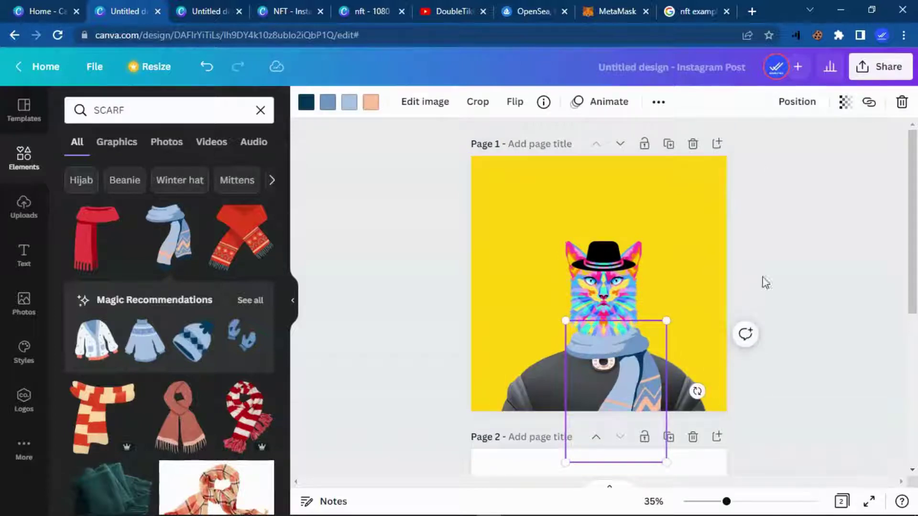
{"action": "left_click", "coordinate": [804, 256]}
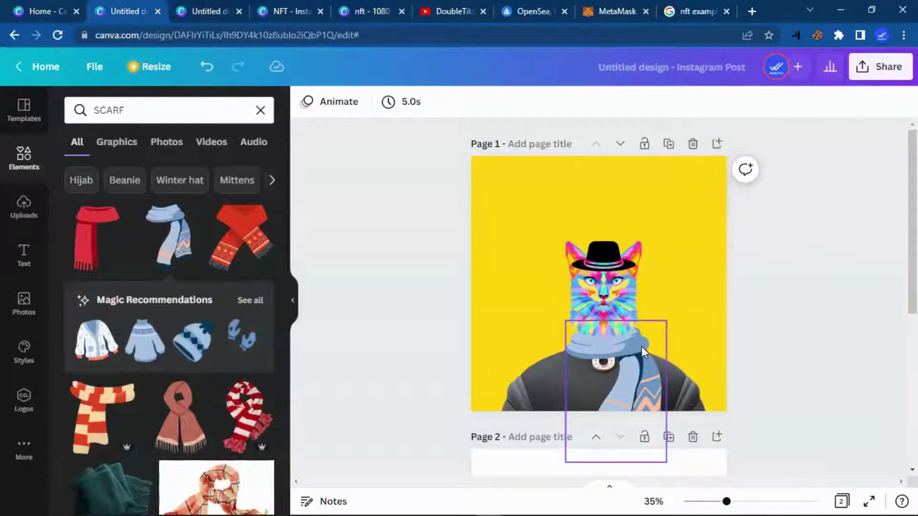
Step: Nudge the dark sweater body slightly upward beneath the scarf
{"action": "left_click", "coordinate": [553, 382]}
{"action": "key", "text": "Up"}
{"action": "key", "text": "Up"}
{"action": "key", "text": "Up"}
{"action": "key", "text": "Up"}
{"action": "key", "text": "Up"}
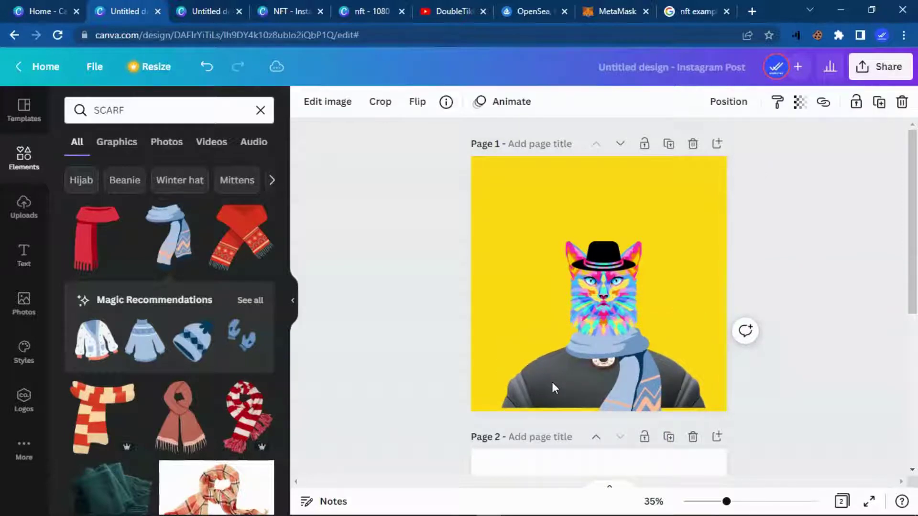
{"action": "left_click", "coordinate": [621, 196]}
{"action": "left_click", "coordinate": [634, 368]}
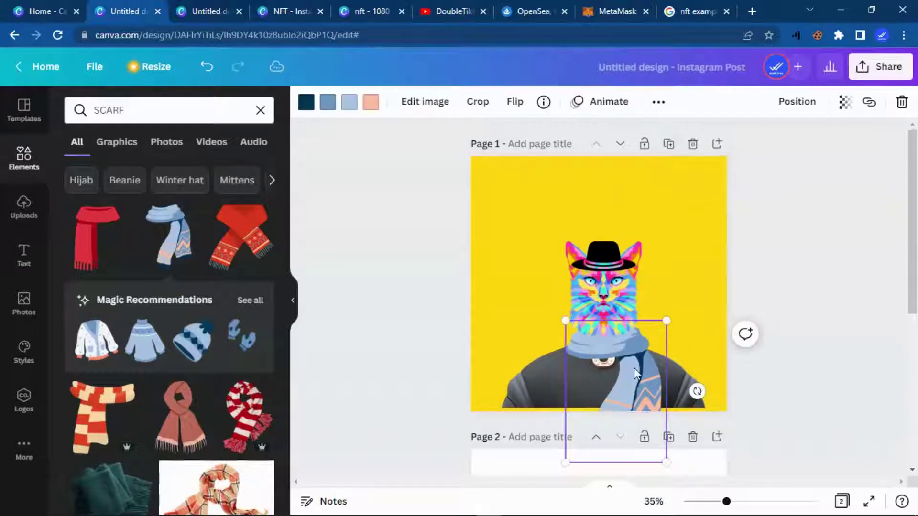
Step: Recolour the scarf's mid-blue parts pink and its light-blue parts royal blue
{"action": "left_click", "coordinate": [333, 111]}
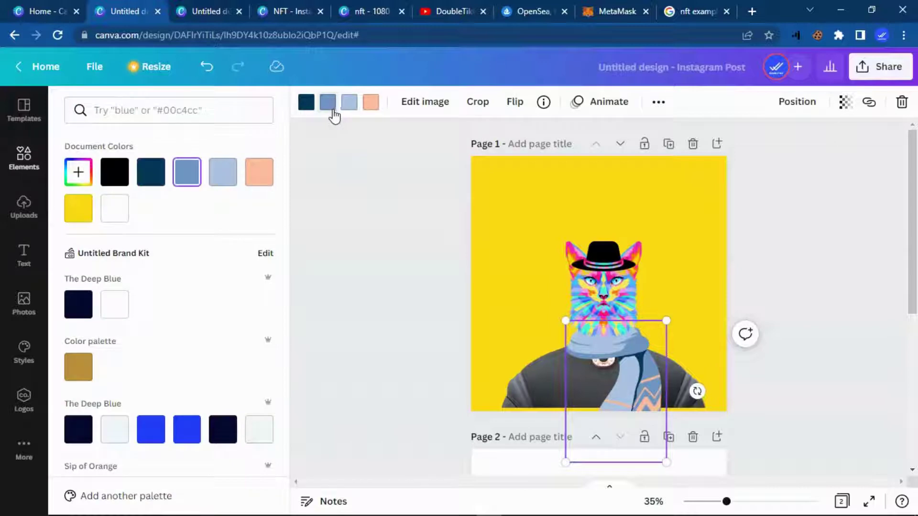
{"action": "scroll", "coordinate": [175, 256], "scroll_direction": "down", "scroll_amount": 7}
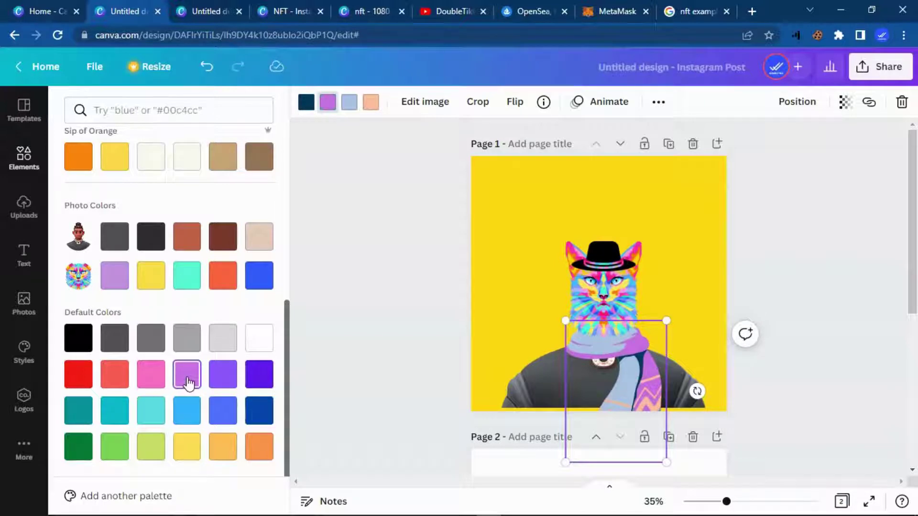
{"action": "left_click", "coordinate": [151, 378]}
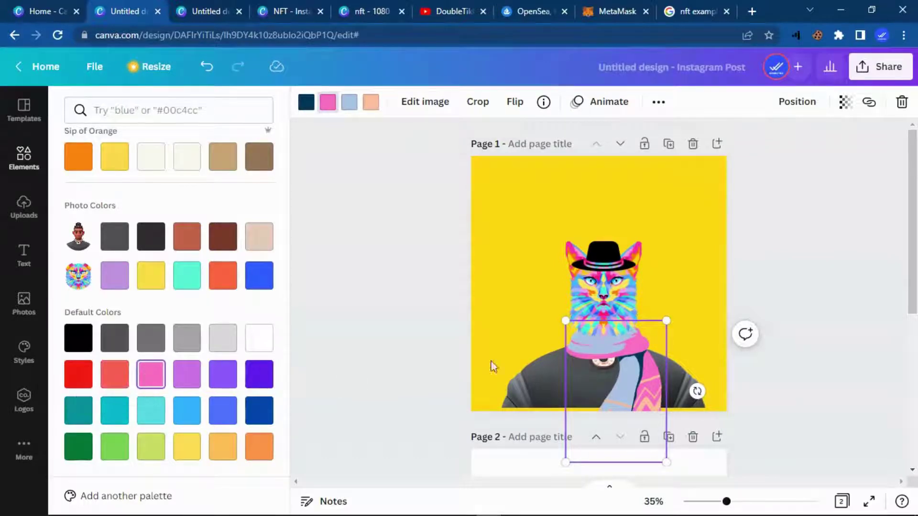
{"action": "left_click", "coordinate": [343, 111]}
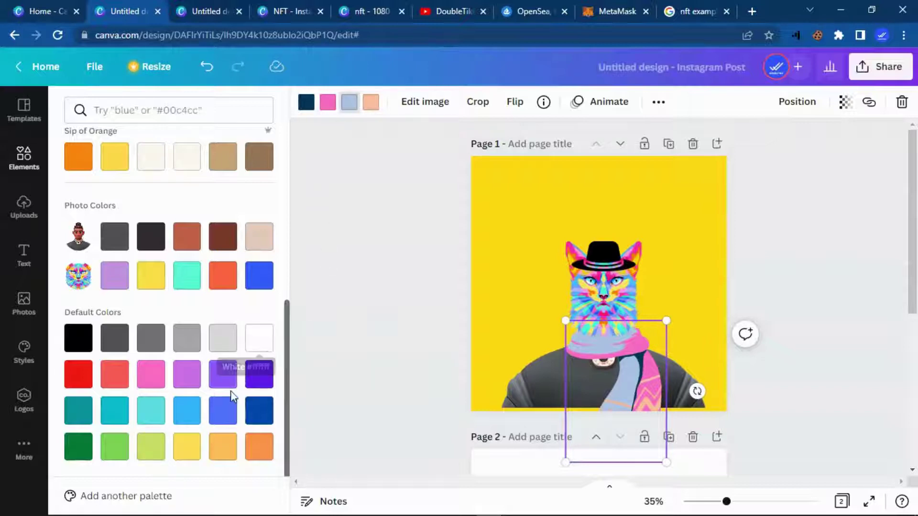
{"action": "left_click", "coordinate": [230, 409]}
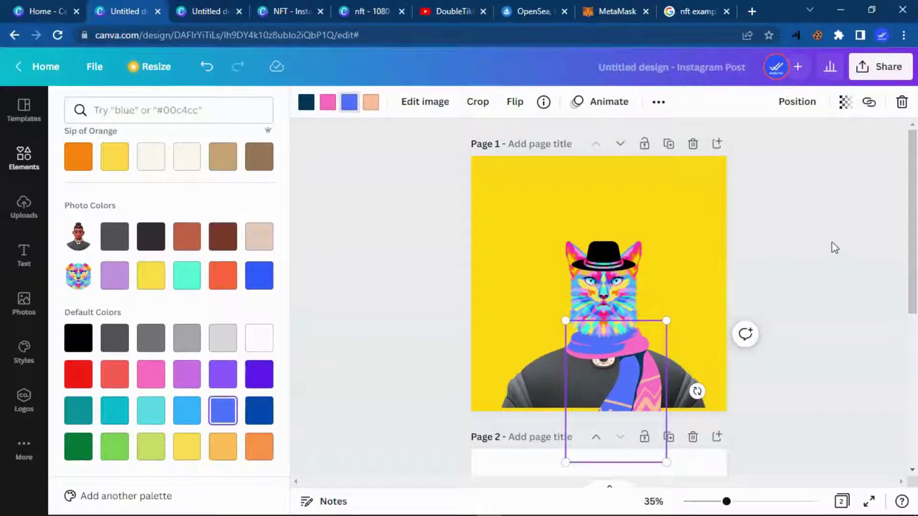
{"action": "key", "text": "Escape"}
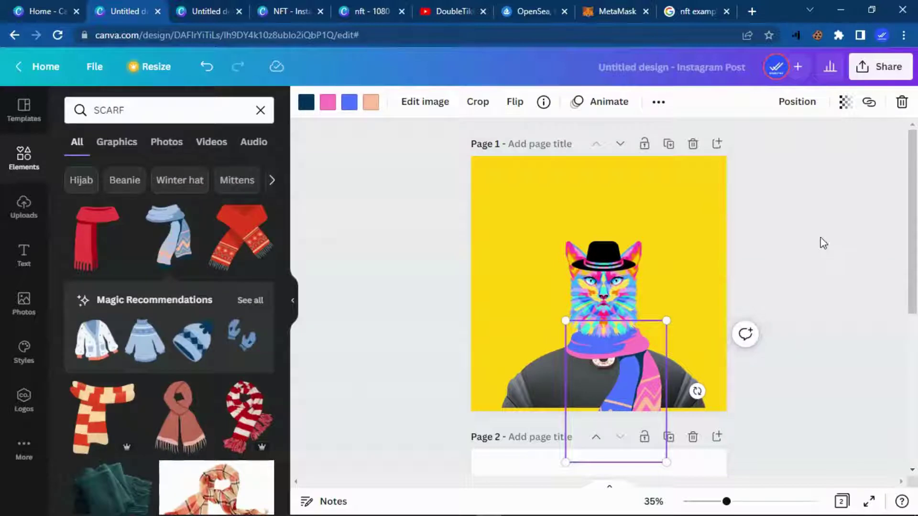
{"action": "left_click", "coordinate": [509, 171]}
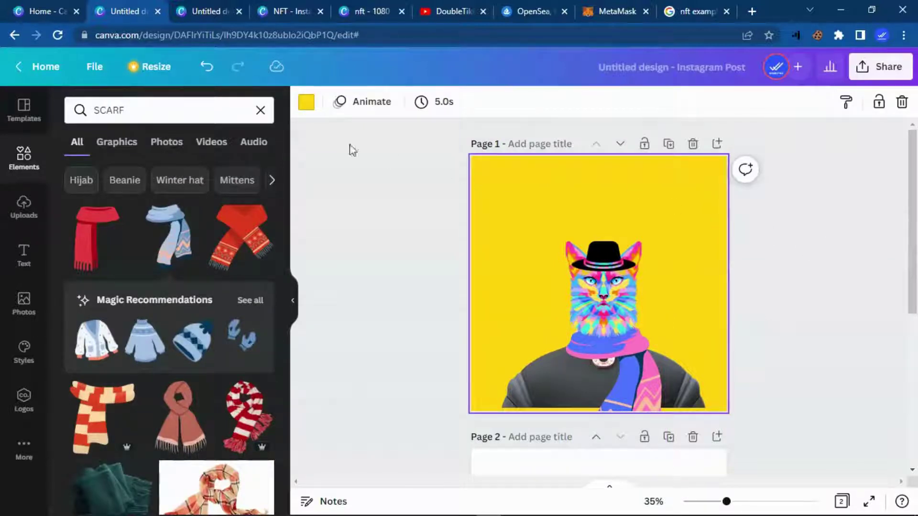
Step: Search Elements for cigarette graphics, browse the results, then clear the search
{"action": "left_click", "coordinate": [256, 110]}
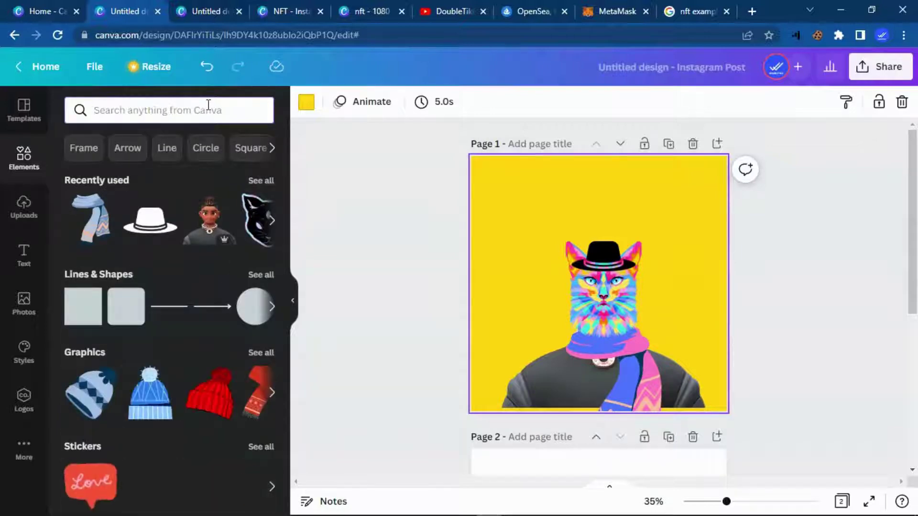
{"action": "type", "text": "CIG"}
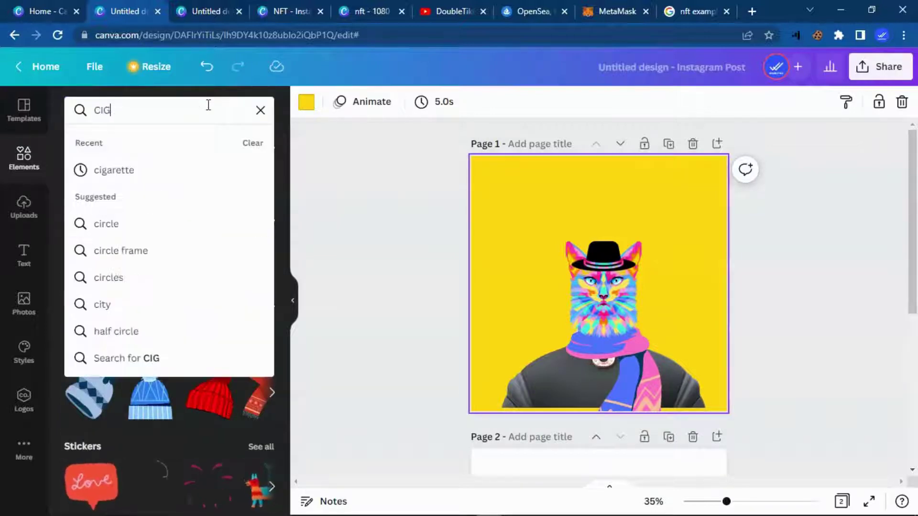
{"action": "left_click", "coordinate": [159, 172]}
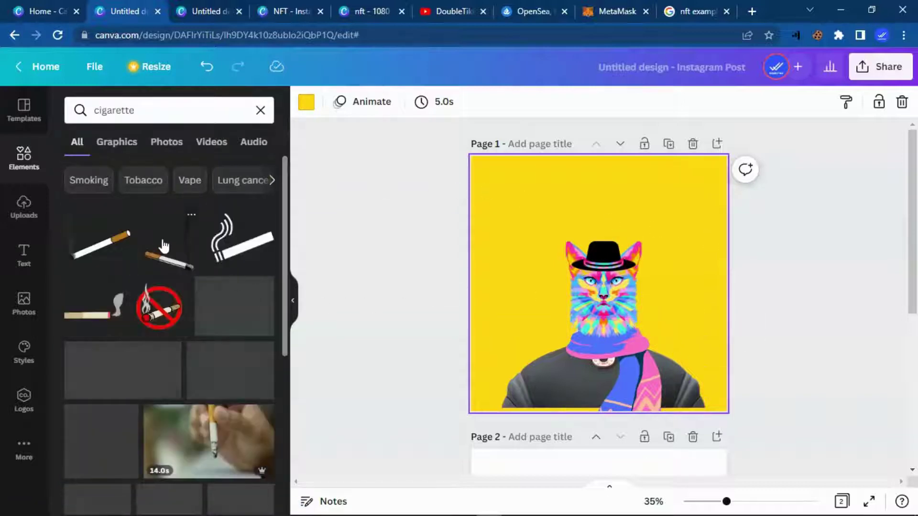
{"action": "scroll", "coordinate": [164, 242], "scroll_direction": "down", "scroll_amount": 3}
{"action": "scroll", "coordinate": [164, 239], "scroll_direction": "down", "scroll_amount": 5}
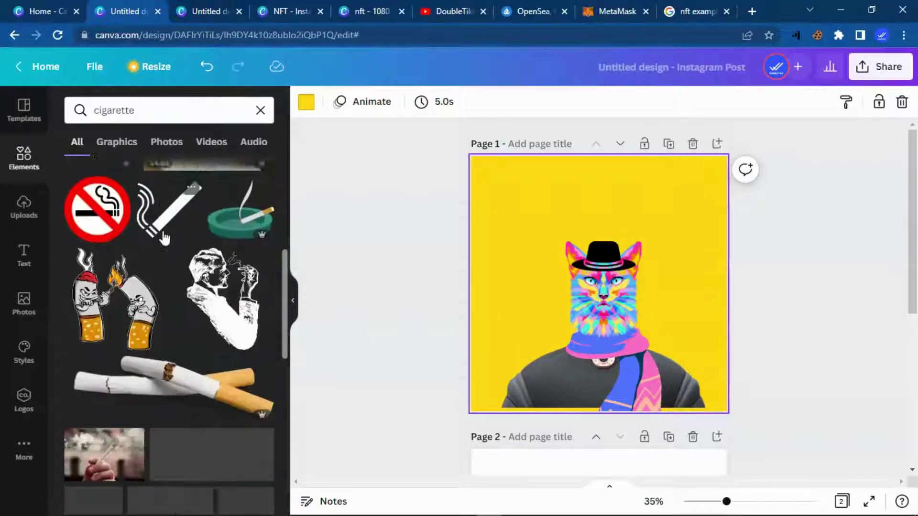
{"action": "scroll", "coordinate": [163, 235], "scroll_direction": "down", "scroll_amount": 3}
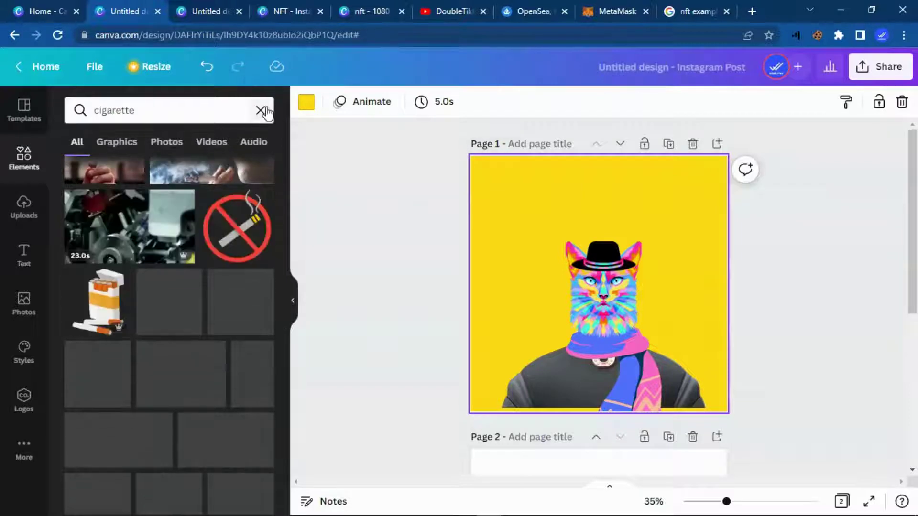
{"action": "scroll", "coordinate": [142, 234], "scroll_direction": "up", "scroll_amount": 5}
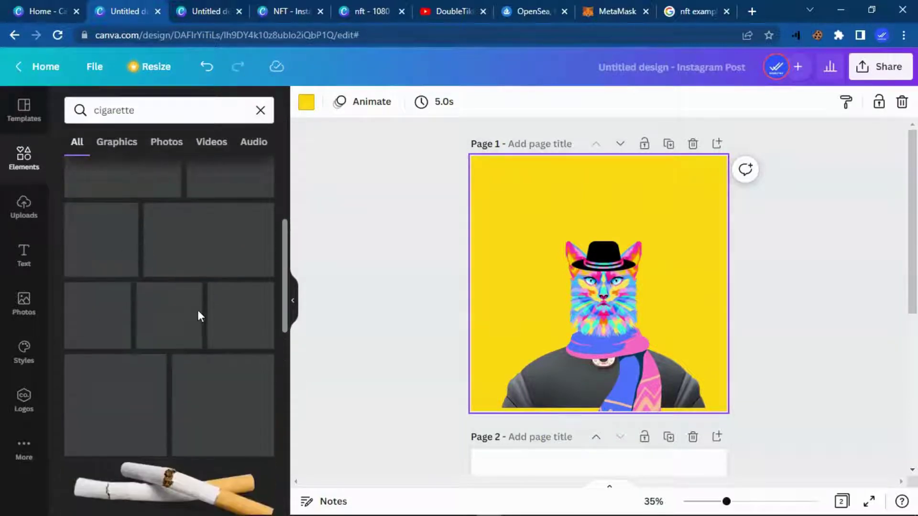
{"action": "left_click", "coordinate": [260, 111]}
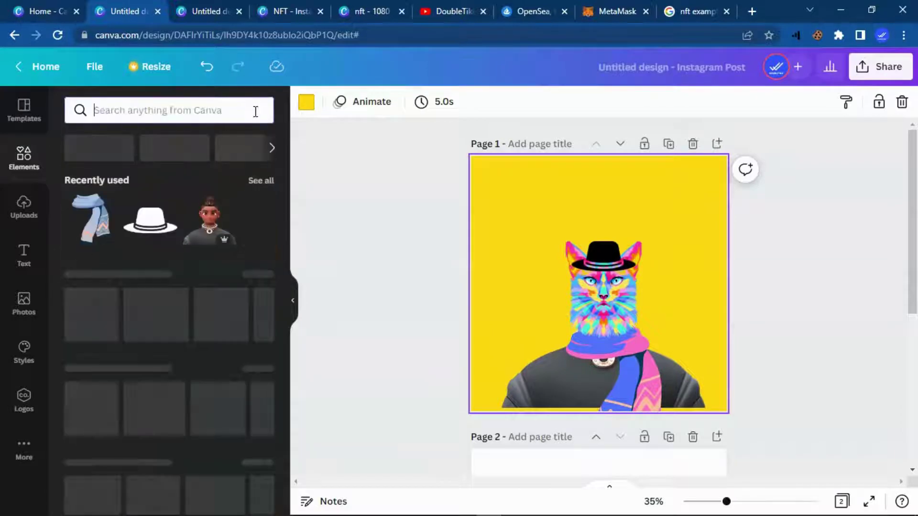
Step: Add the smoking joint graphic from Recently used, shrunk to sit at the cat's mouth
{"action": "left_click", "coordinate": [261, 181]}
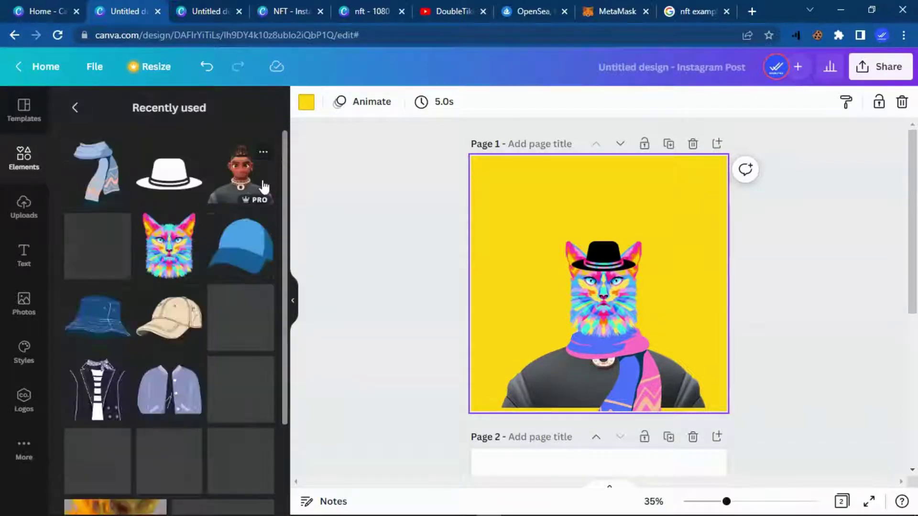
{"action": "scroll", "coordinate": [199, 265], "scroll_direction": "down", "scroll_amount": 3}
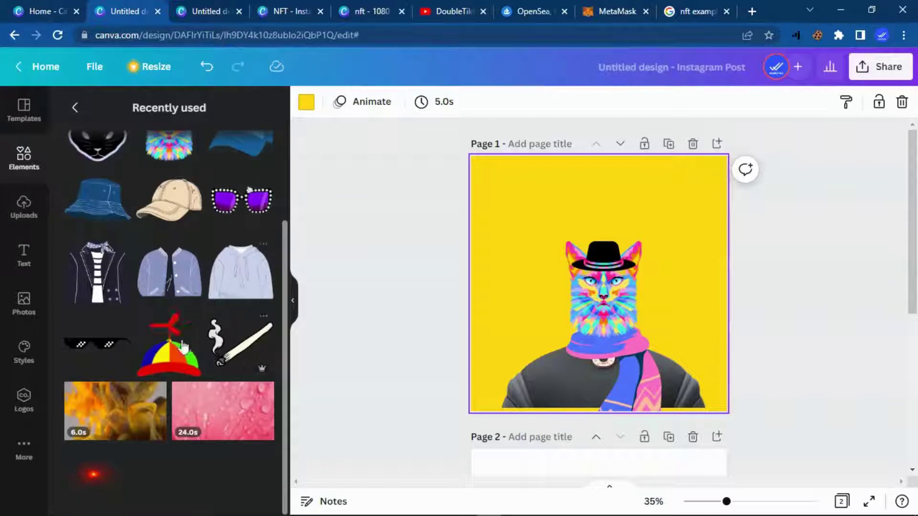
{"action": "left_click", "coordinate": [233, 357]}
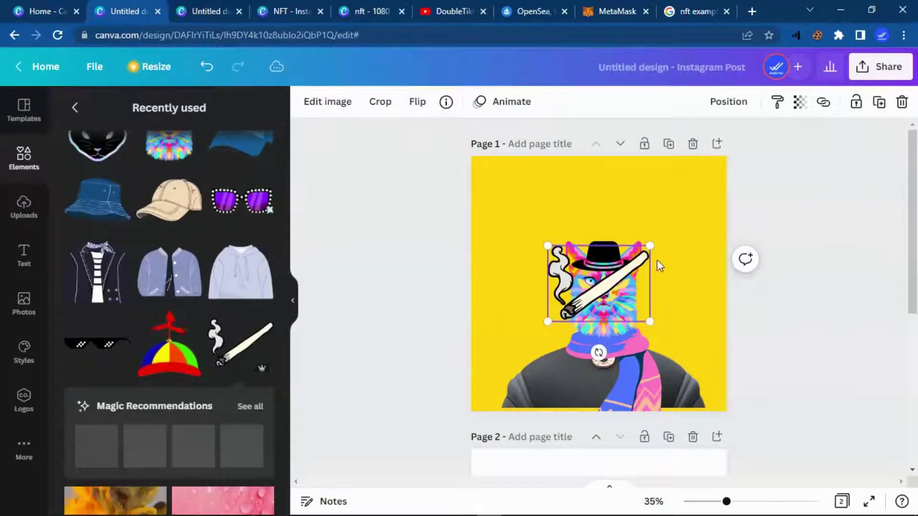
{"action": "left_click_drag", "start_coordinate": [650, 247], "coordinate": [590, 317]}
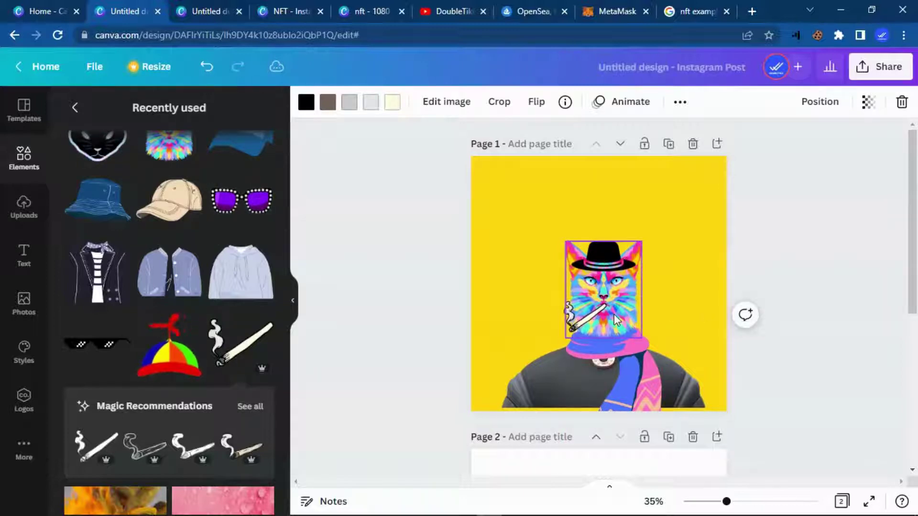
{"action": "left_click", "coordinate": [565, 111]}
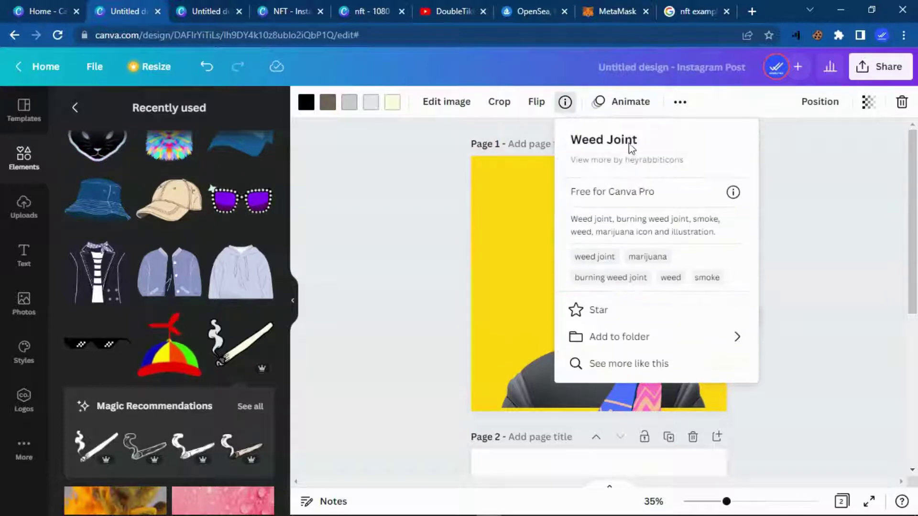
{"action": "left_click", "coordinate": [484, 242]}
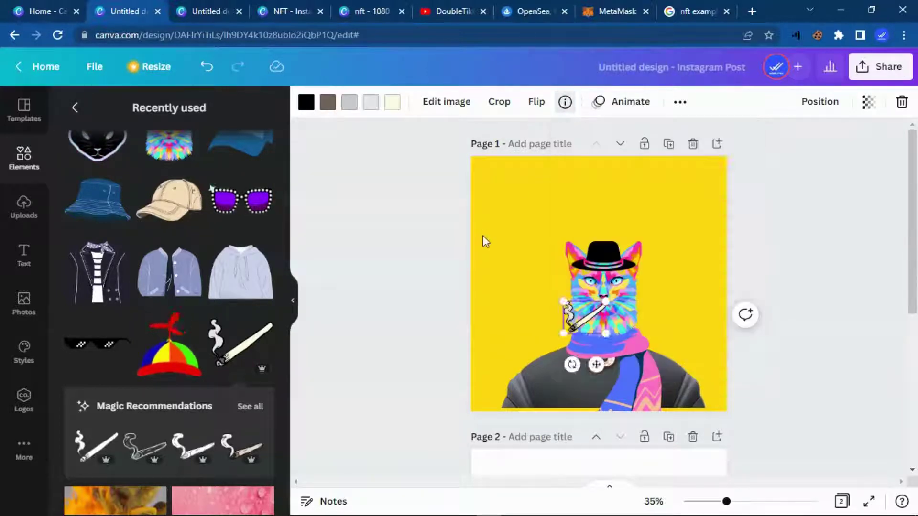
{"action": "left_click", "coordinate": [584, 321]}
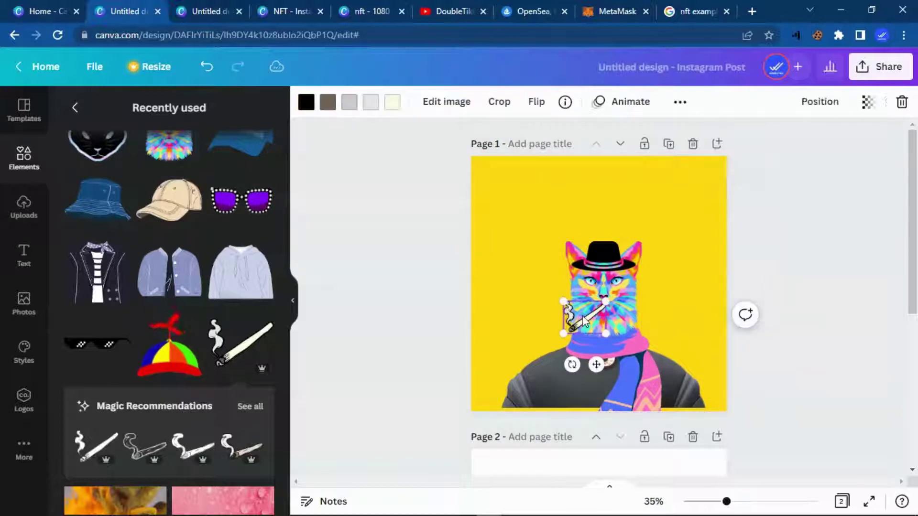
{"action": "left_click", "coordinate": [675, 264]}
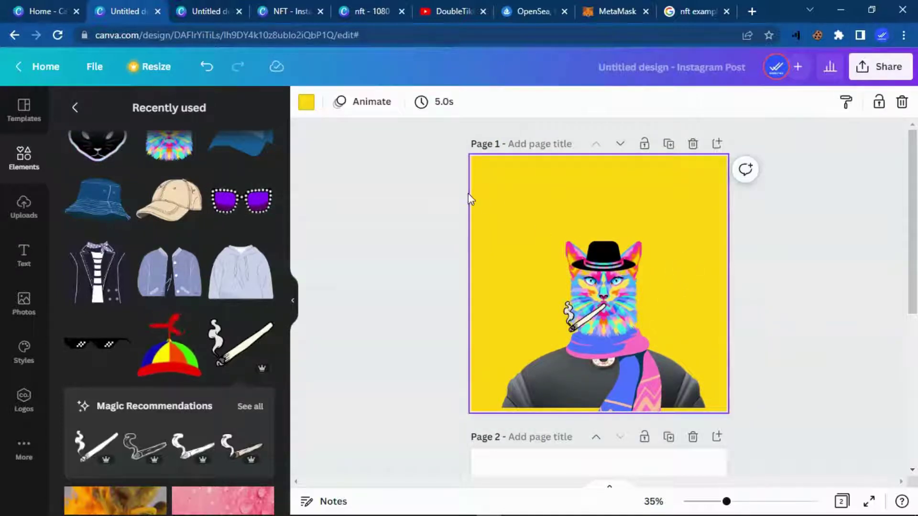
Step: Group all Page 1 cat artwork pieces, nudging them slightly down and right
{"action": "left_click_drag", "start_coordinate": [493, 186], "coordinate": [726, 445]}
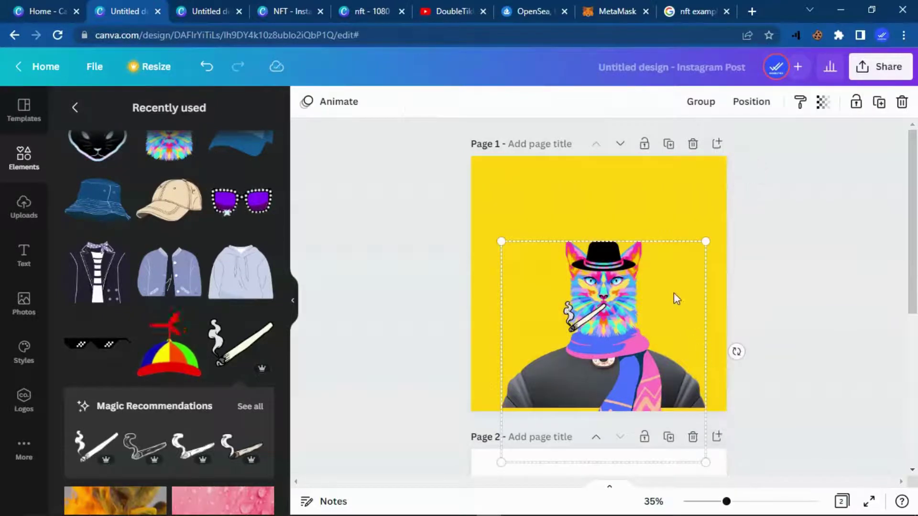
{"action": "left_click_drag", "start_coordinate": [673, 297], "coordinate": [675, 302]}
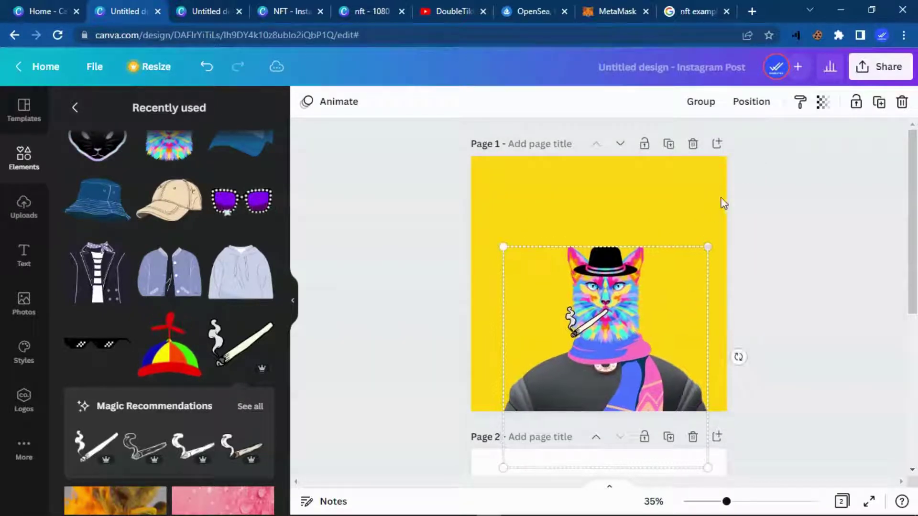
{"action": "left_click", "coordinate": [698, 109]}
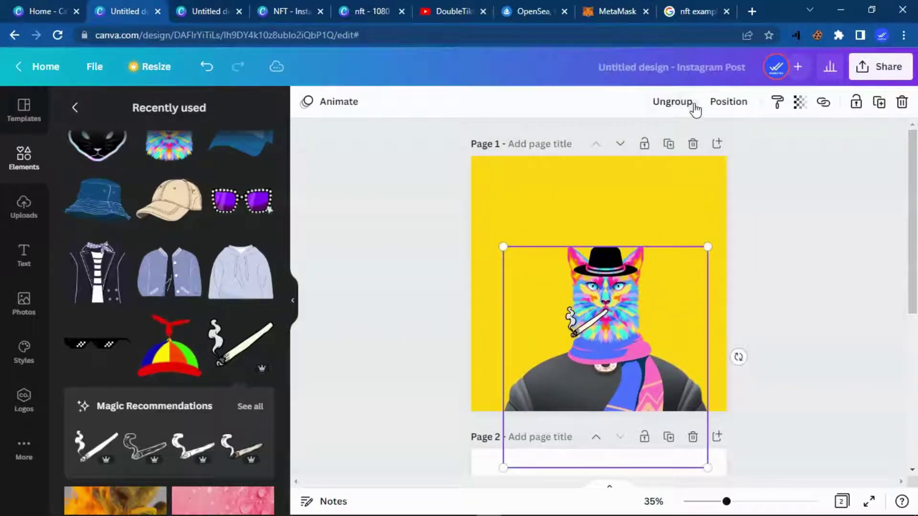
{"action": "left_click", "coordinate": [780, 216]}
Step: Give Page 2 a teal background
{"action": "scroll", "coordinate": [702, 237], "scroll_direction": "down", "scroll_amount": 3}
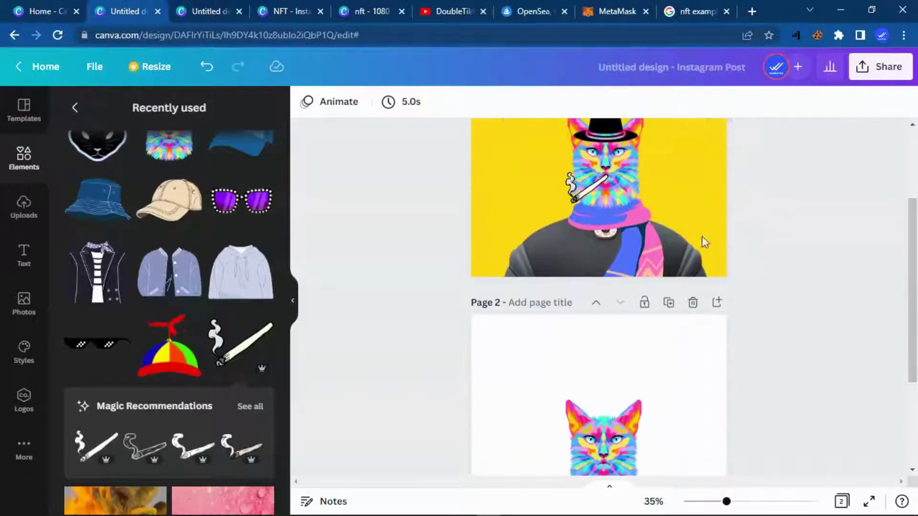
{"action": "left_click", "coordinate": [501, 143]}
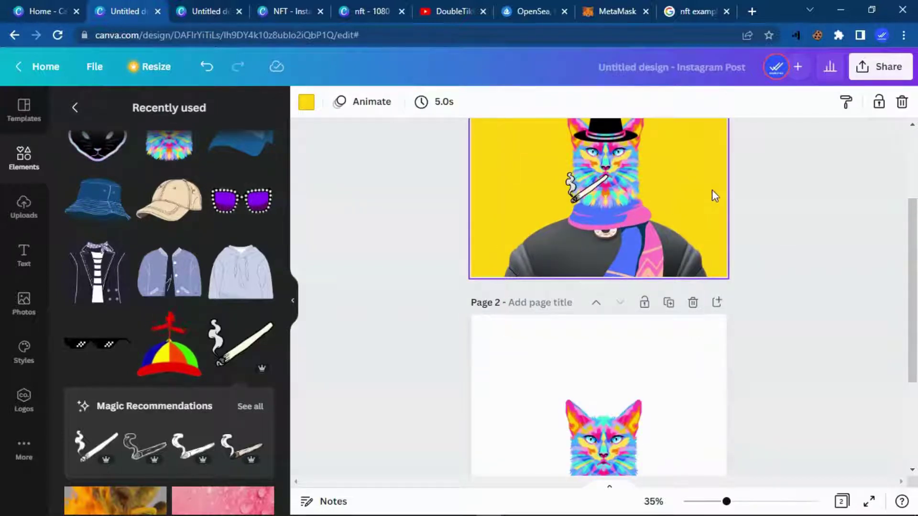
{"action": "scroll", "coordinate": [713, 191], "scroll_direction": "down", "scroll_amount": 3}
{"action": "left_click", "coordinate": [505, 223]}
{"action": "left_click", "coordinate": [306, 102]}
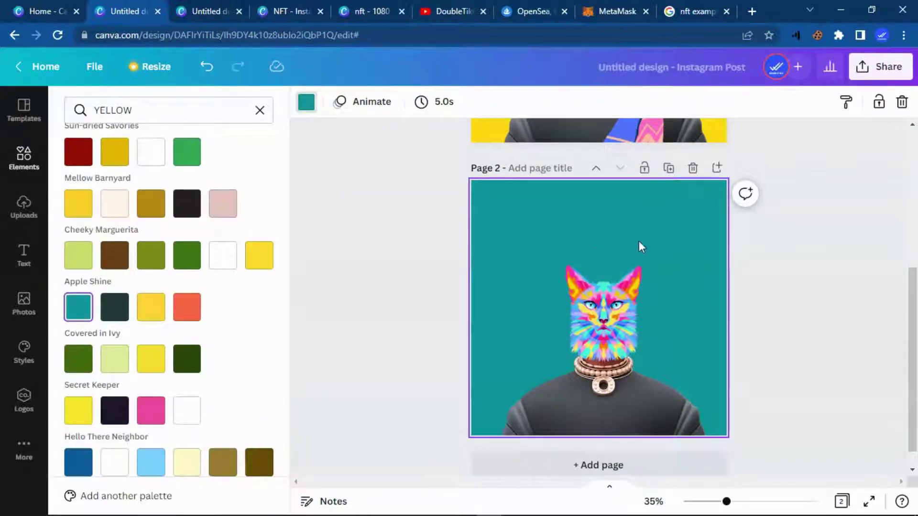
{"action": "left_click", "coordinate": [260, 110]}
{"action": "left_click", "coordinate": [26, 157]}
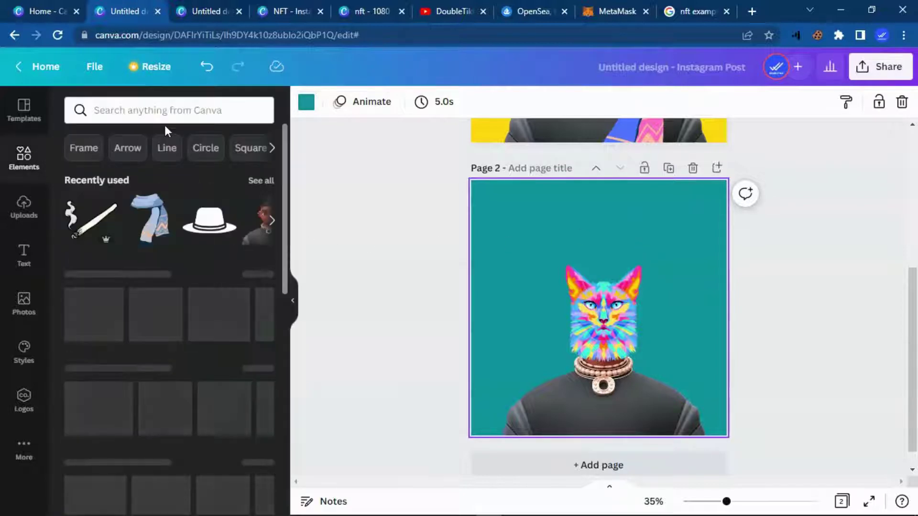
Step: Add black pixel sunglasses from a GLASS search, shrunk and centred over the cat's eyes
{"action": "left_click", "coordinate": [200, 107]}
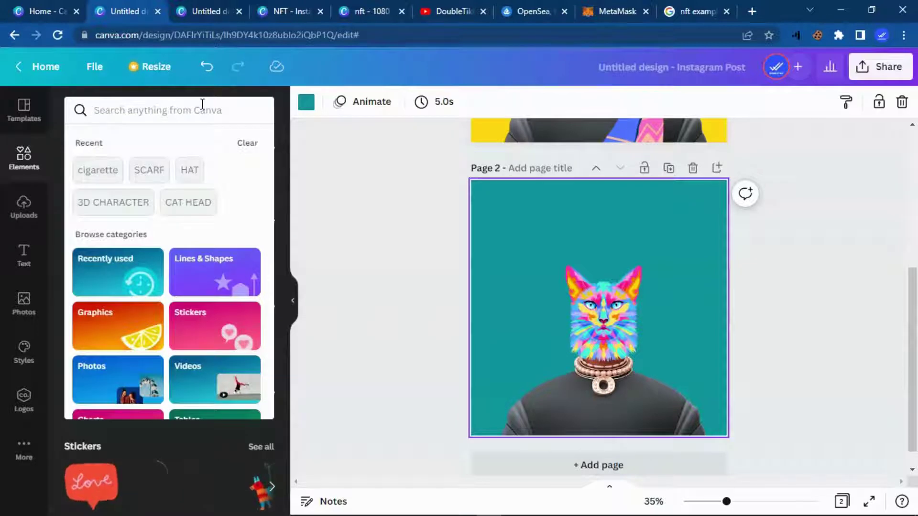
{"action": "type", "text": "GLASS"}
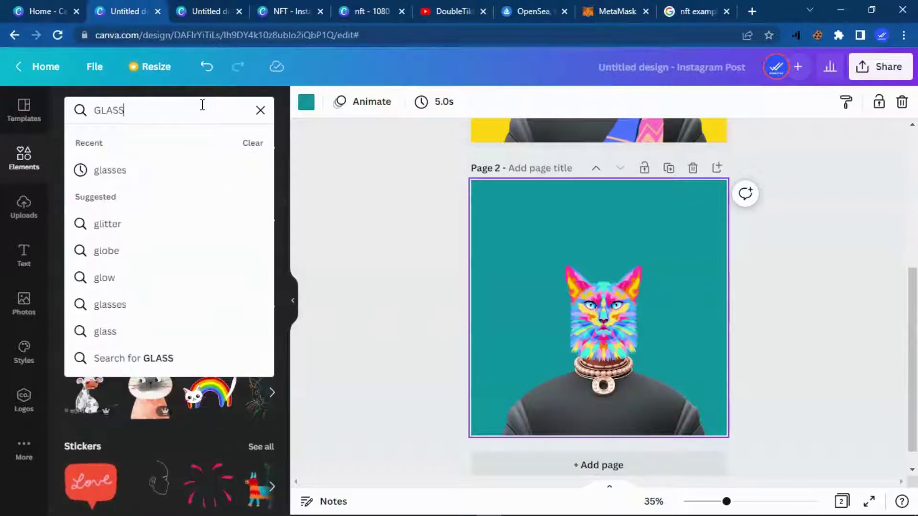
{"action": "left_click", "coordinate": [119, 171]}
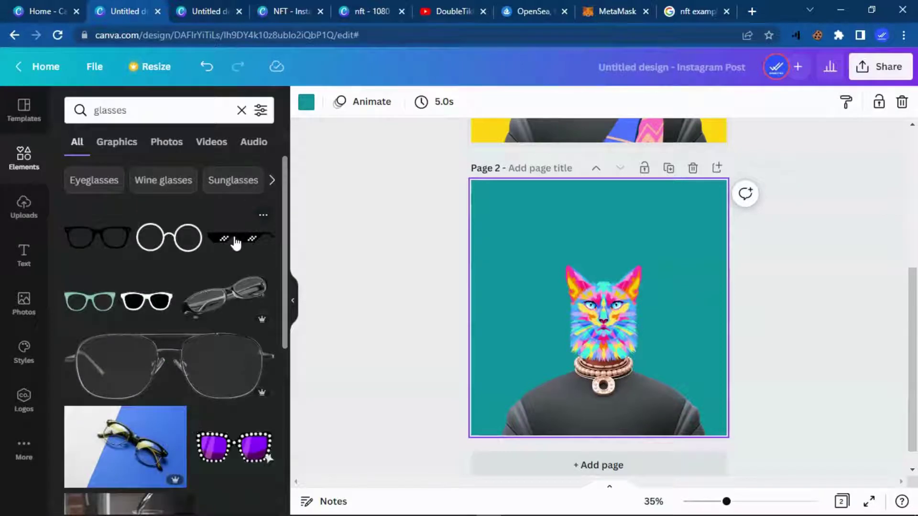
{"action": "left_click", "coordinate": [240, 237]}
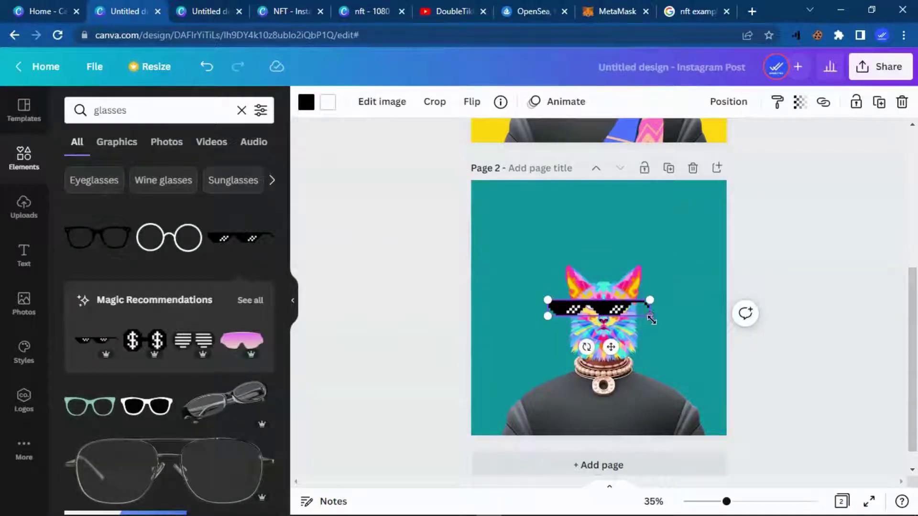
{"action": "left_click_drag", "start_coordinate": [651, 319], "coordinate": [622, 308]}
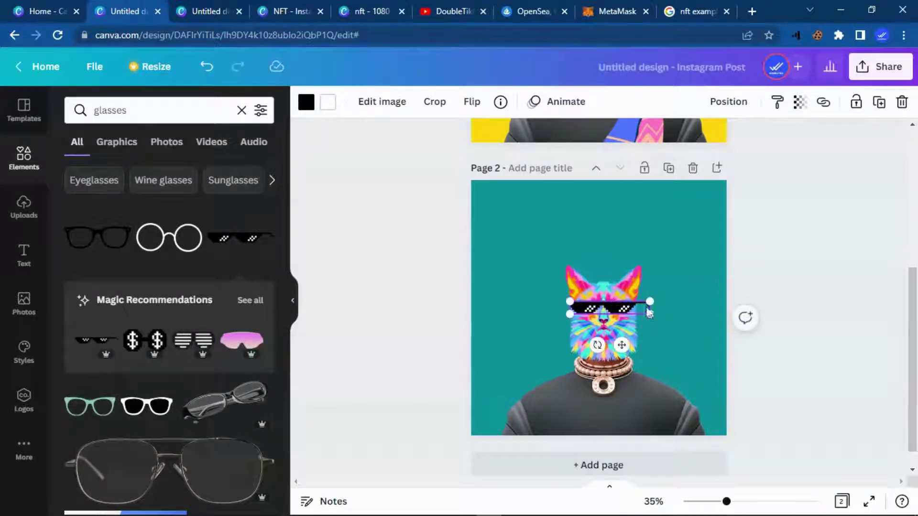
{"action": "left_click", "coordinate": [693, 277]}
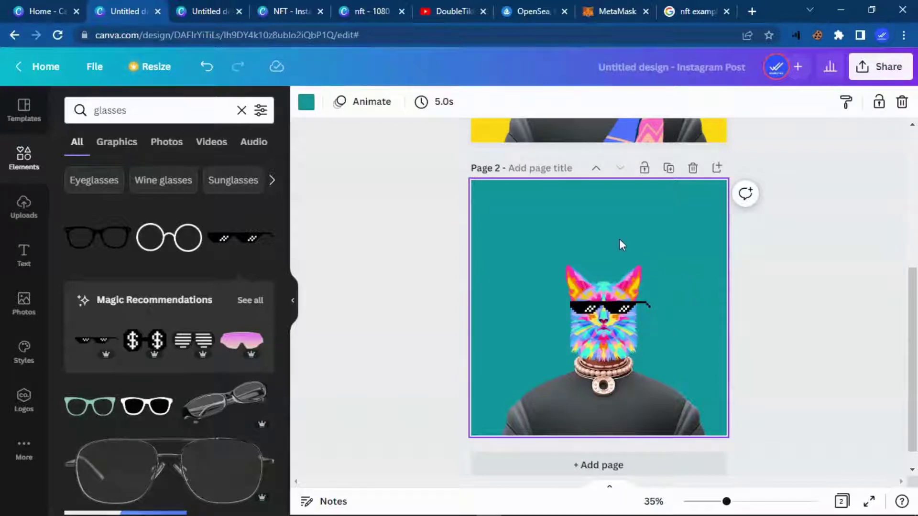
{"action": "scroll", "coordinate": [619, 239], "scroll_direction": "up", "scroll_amount": 3}
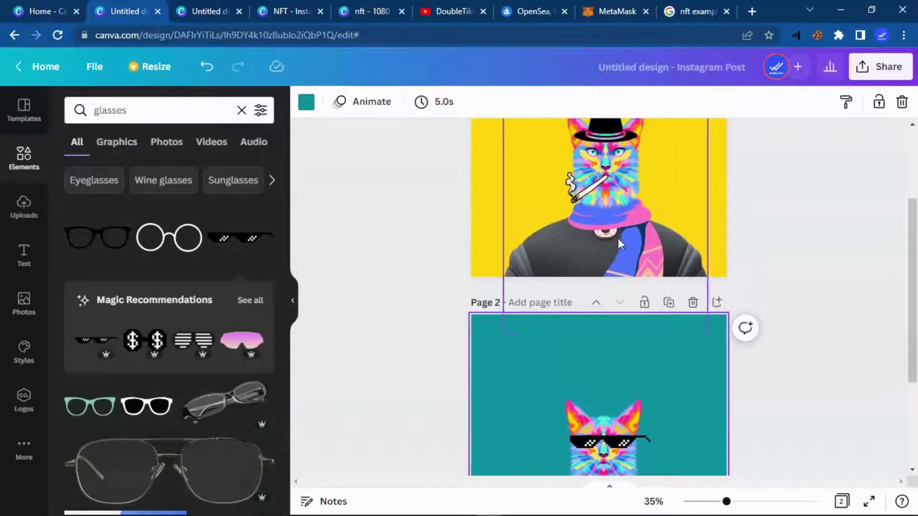
{"action": "scroll", "coordinate": [618, 239], "scroll_direction": "down", "scroll_amount": 3}
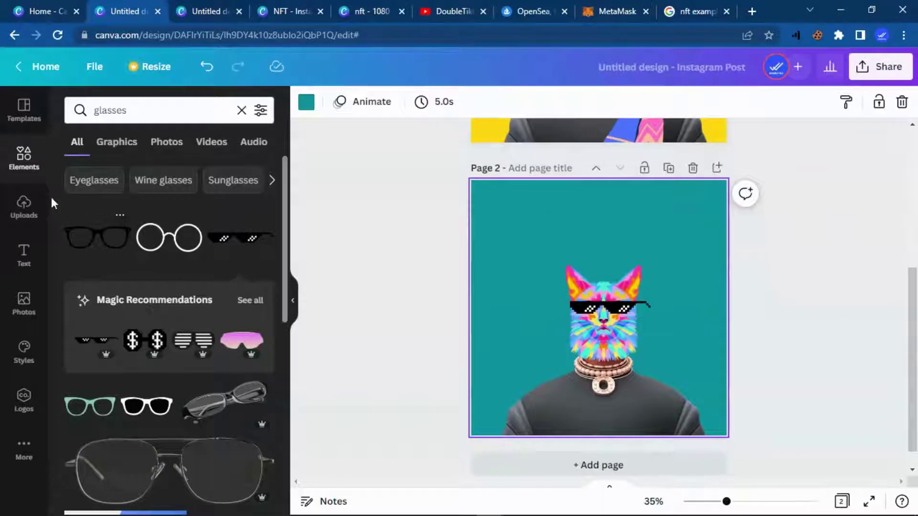
{"action": "left_click", "coordinate": [156, 112]}
Step: Search Elements for CAP and nudge the sunglasses-wearing cat head slightly down
{"action": "type", "text": "CAP"}
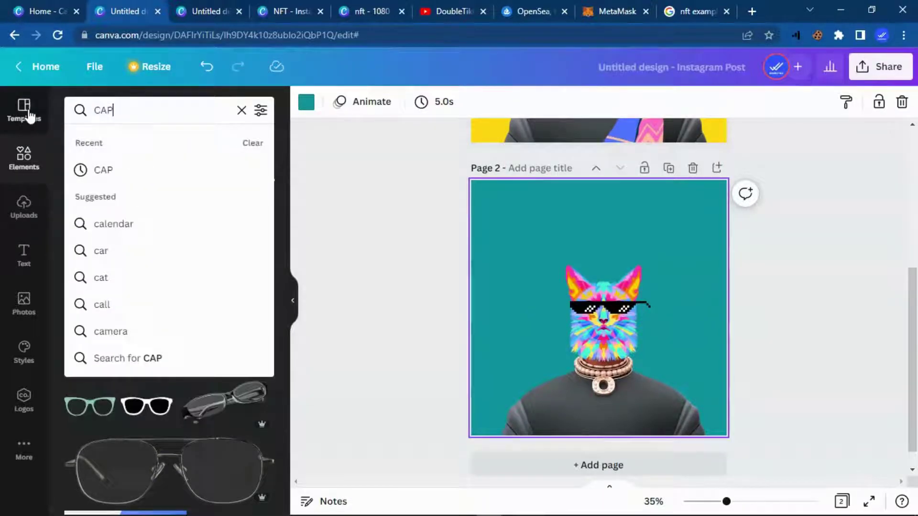
{"action": "key", "text": "Return"}
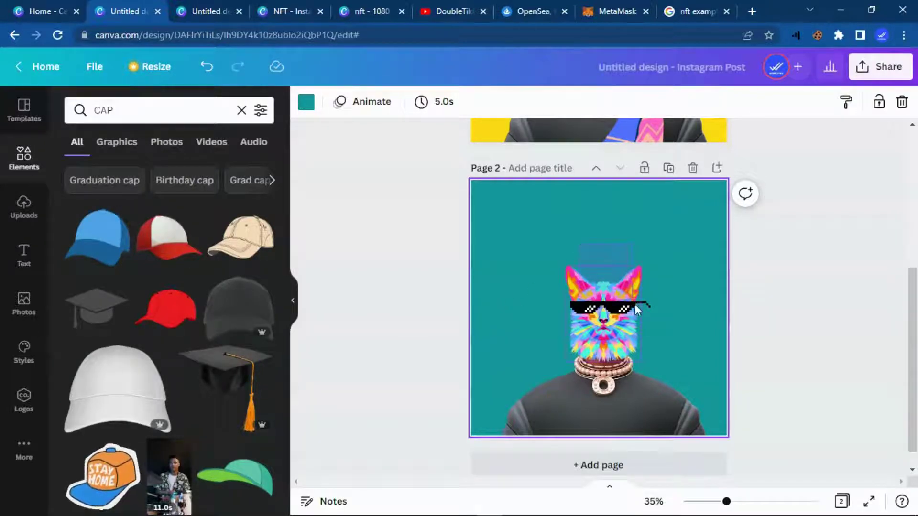
{"action": "left_click", "coordinate": [630, 319]}
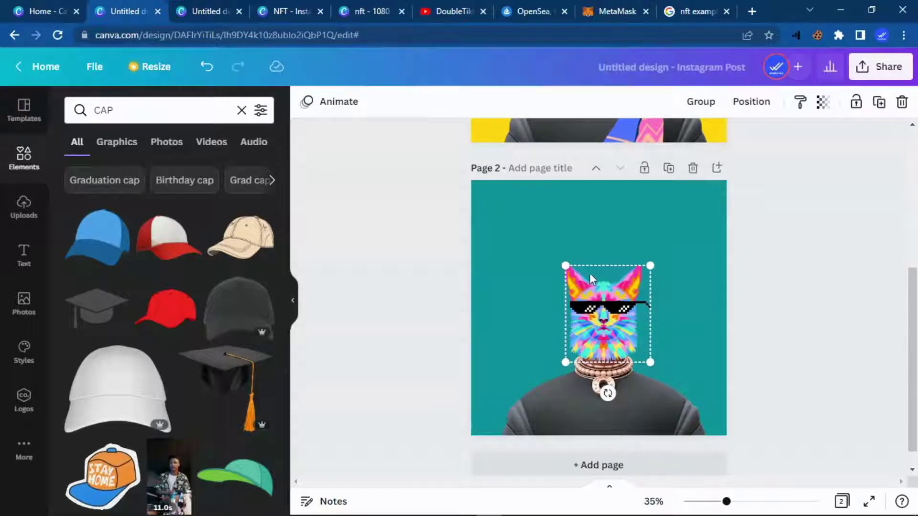
{"action": "left_click_drag", "start_coordinate": [593, 276], "coordinate": [593, 285]}
{"action": "left_click", "coordinate": [673, 234]}
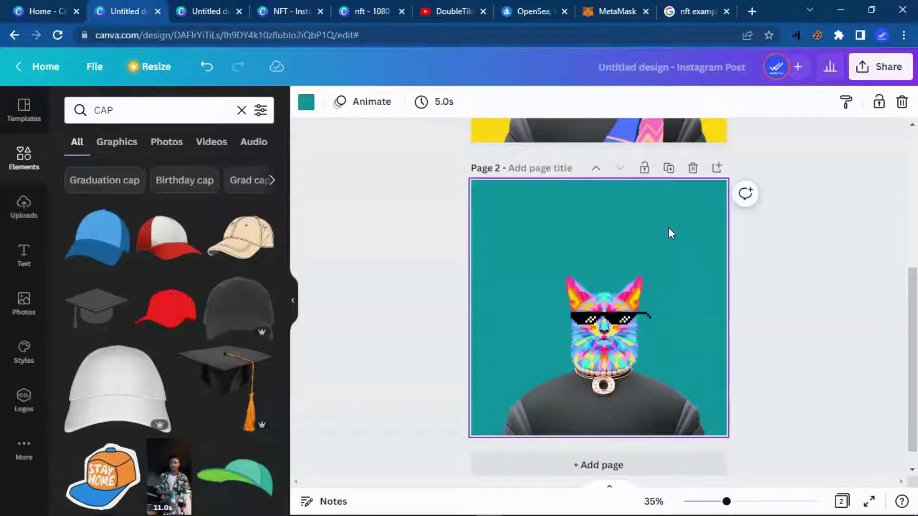
Step: Add the blue cap, shrink it and centre it on the cat's head above the sunglasses
{"action": "left_click", "coordinate": [112, 243]}
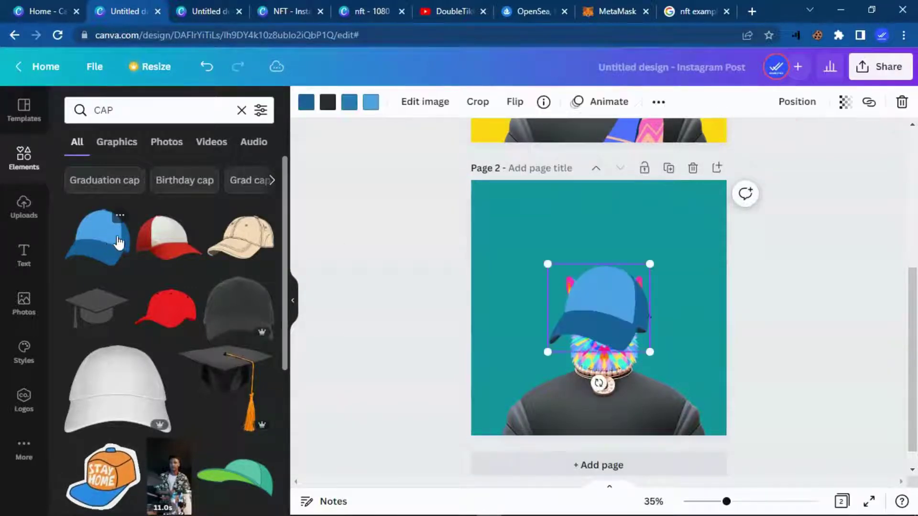
{"action": "left_click_drag", "start_coordinate": [604, 319], "coordinate": [604, 292]}
{"action": "left_click_drag", "start_coordinate": [549, 236], "coordinate": [573, 262]}
{"action": "mouse_move", "coordinate": [595, 290]}
{"action": "left_mouse_down"}
{"action": "mouse_move", "coordinate": [581, 285]}
{"action": "mouse_move", "coordinate": [588, 289]}
{"action": "left_mouse_up"}
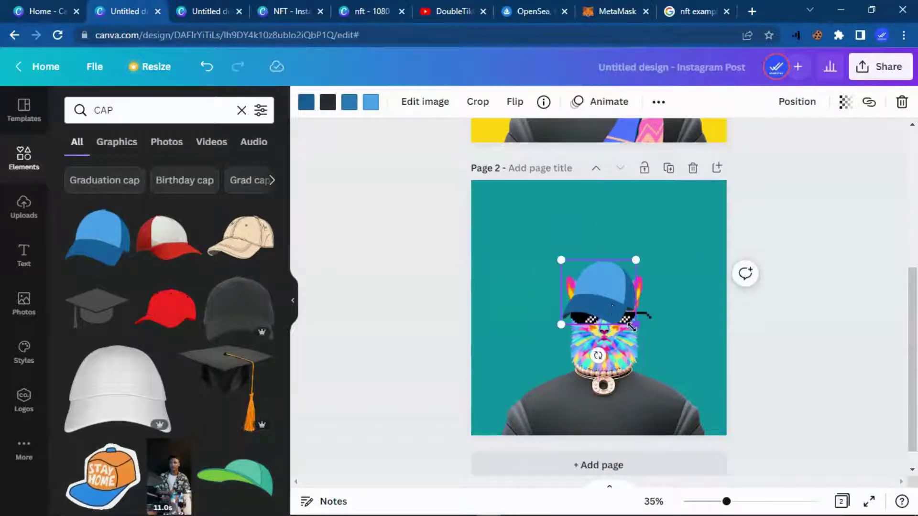
{"action": "left_click_drag", "start_coordinate": [631, 326], "coordinate": [623, 312]}
{"action": "left_click_drag", "start_coordinate": [603, 282], "coordinate": [610, 288]}
{"action": "left_click", "coordinate": [712, 294]}
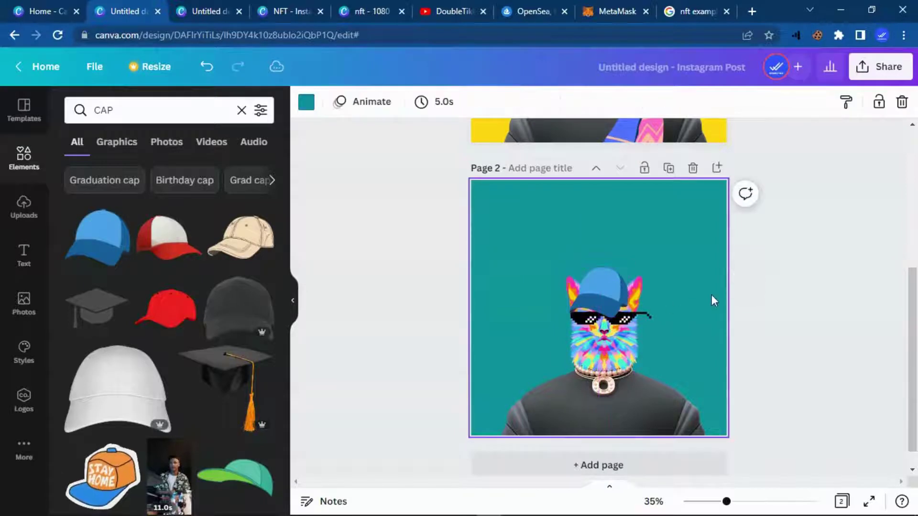
Step: Delete the dark sweater body from the blue-page cat and clear the CAP search
{"action": "scroll", "coordinate": [704, 306], "scroll_direction": "down", "scroll_amount": 1}
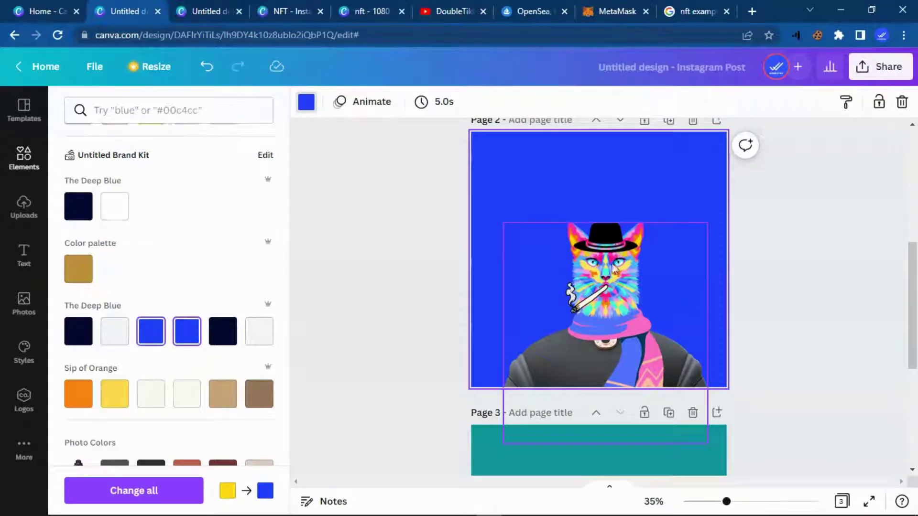
{"action": "left_click", "coordinate": [592, 353]}
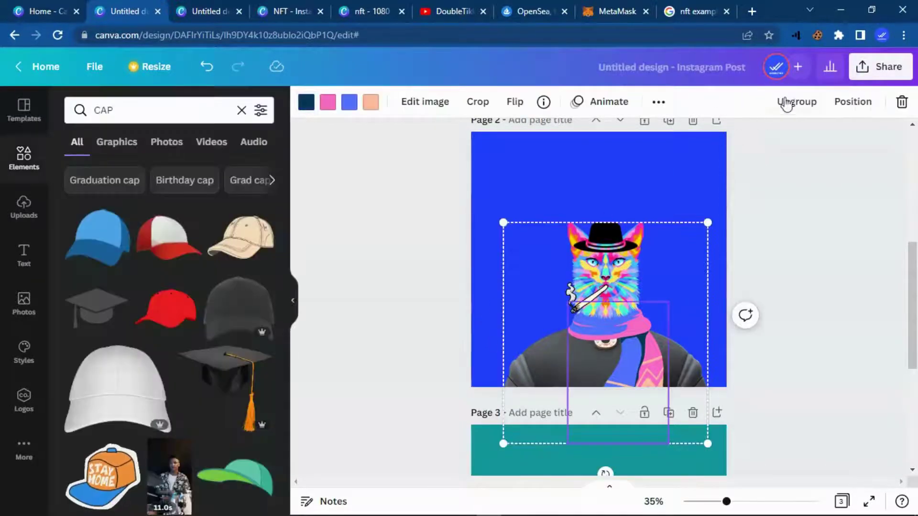
{"action": "left_click", "coordinate": [510, 163]}
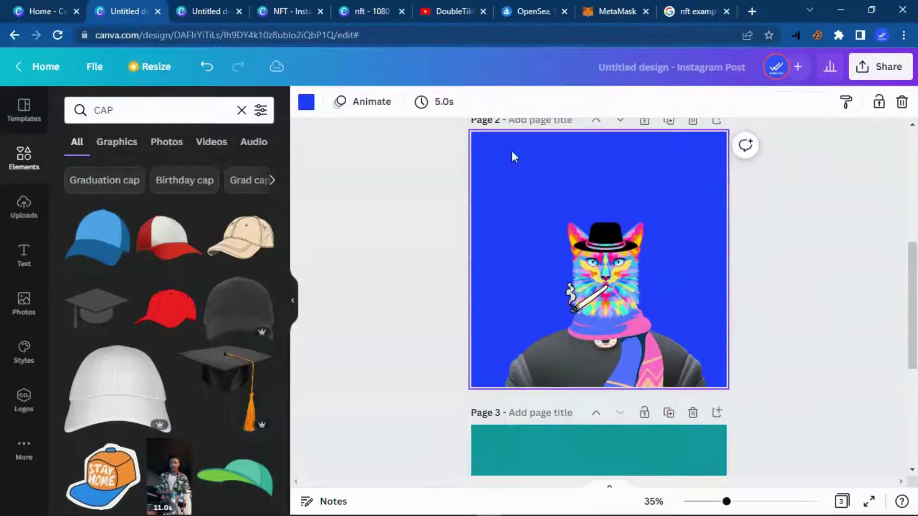
{"action": "left_click", "coordinate": [547, 354]}
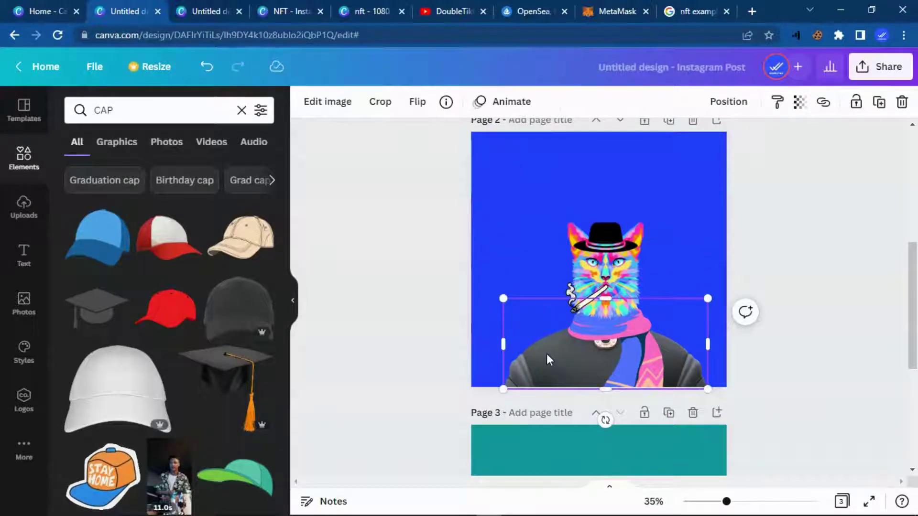
{"action": "key", "text": "Delete"}
{"action": "left_click", "coordinate": [119, 106]}
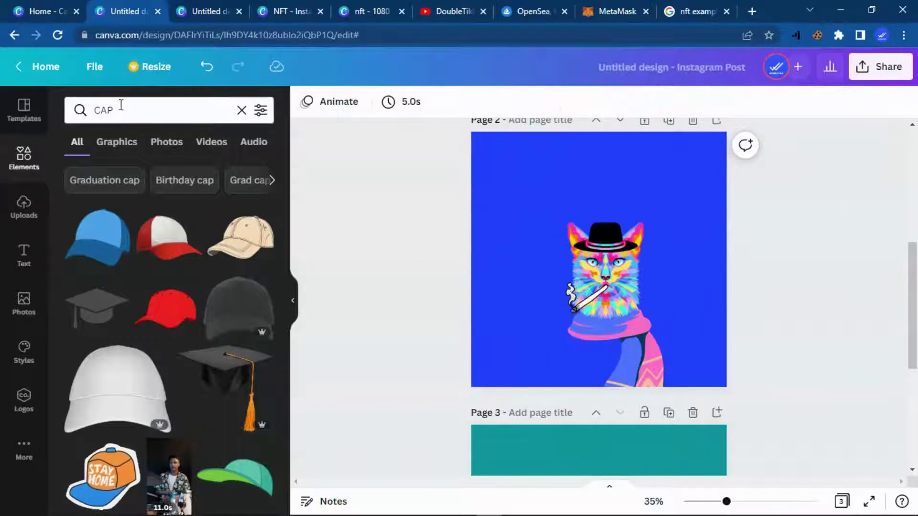
{"action": "key", "text": "BackSpace"}
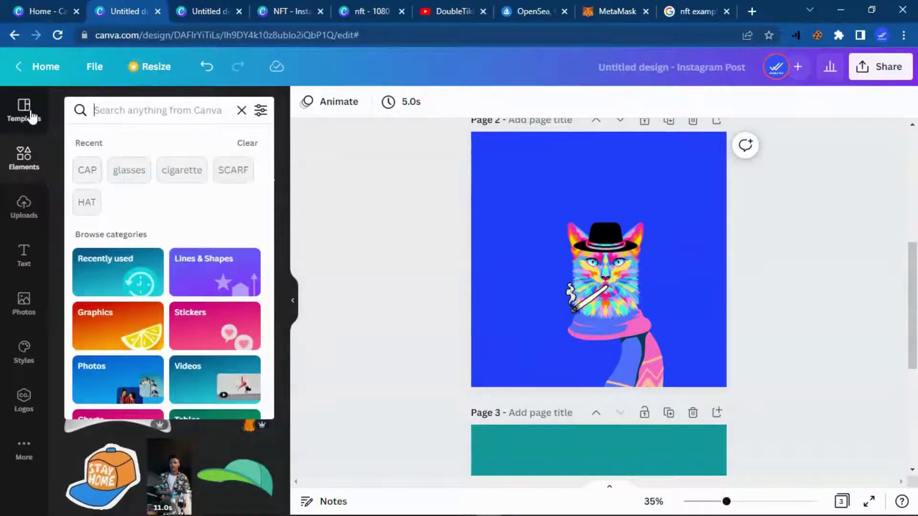
Step: Search Elements for 'CLEANED LINED CHARACTER' and place the grey hoodie graphic over the cat's body
{"action": "type", "text": "CLEA"}
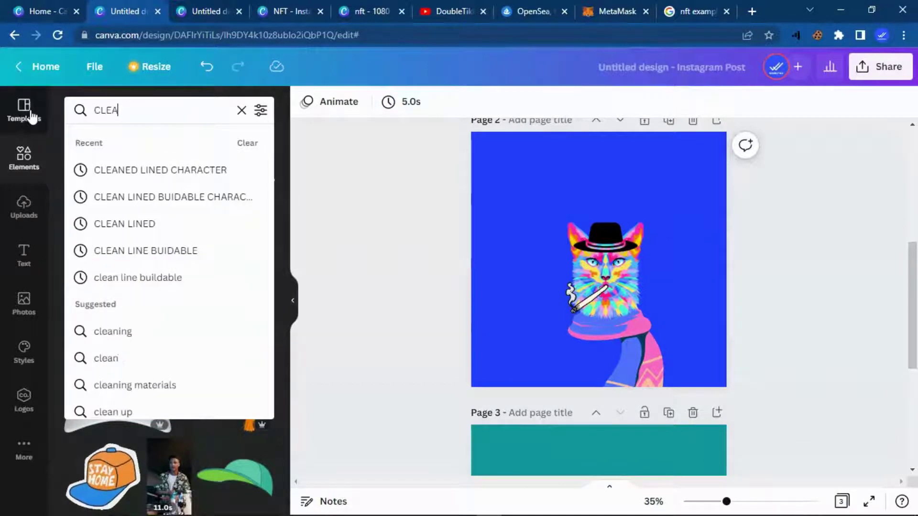
{"action": "type", "text": "NED"}
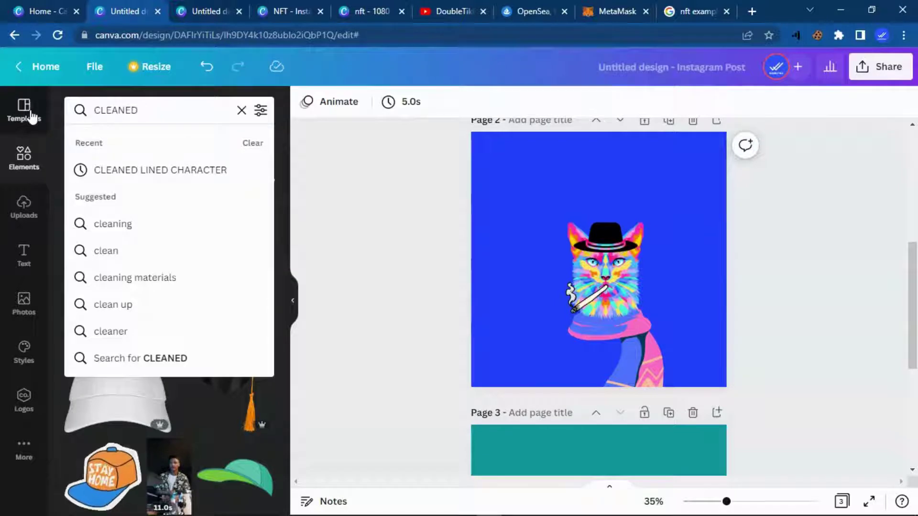
{"action": "type", "text": " LINED"}
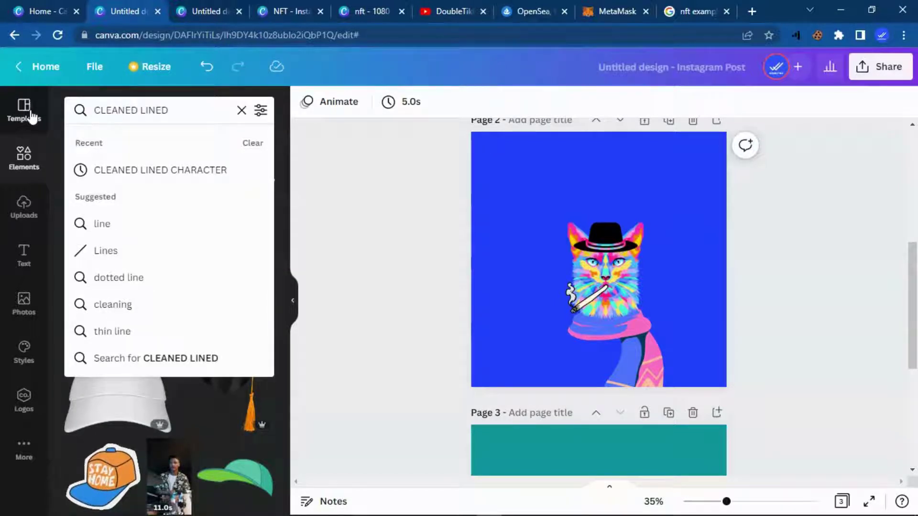
{"action": "left_click", "coordinate": [163, 171]}
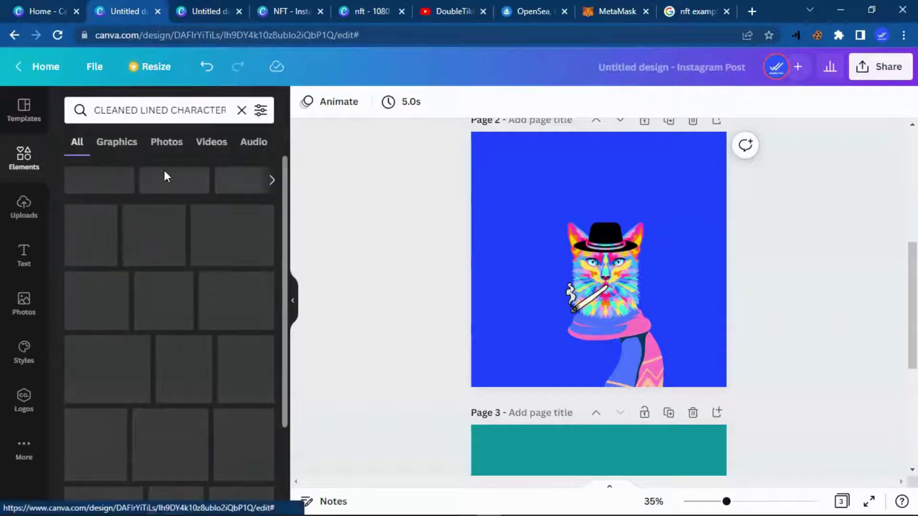
{"action": "scroll", "coordinate": [196, 283], "scroll_direction": "down", "scroll_amount": 4}
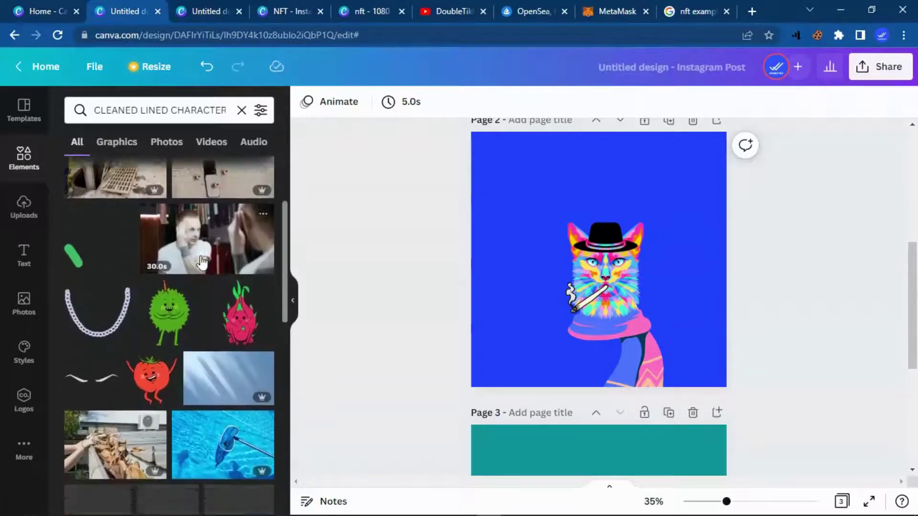
{"action": "scroll", "coordinate": [195, 281], "scroll_direction": "down", "scroll_amount": 10}
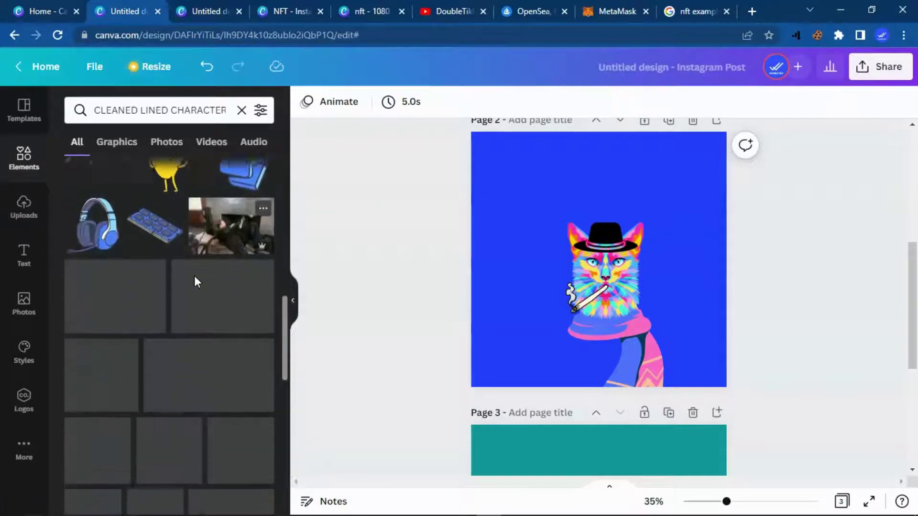
{"action": "scroll", "coordinate": [218, 277], "scroll_direction": "down", "scroll_amount": 3}
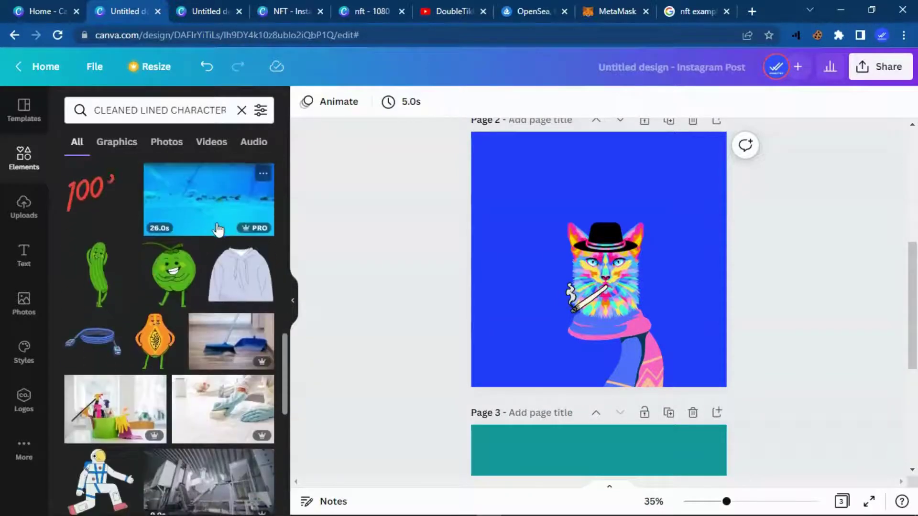
{"action": "left_click", "coordinate": [242, 297]}
{"action": "left_click_drag", "start_coordinate": [570, 285], "coordinate": [488, 387]}
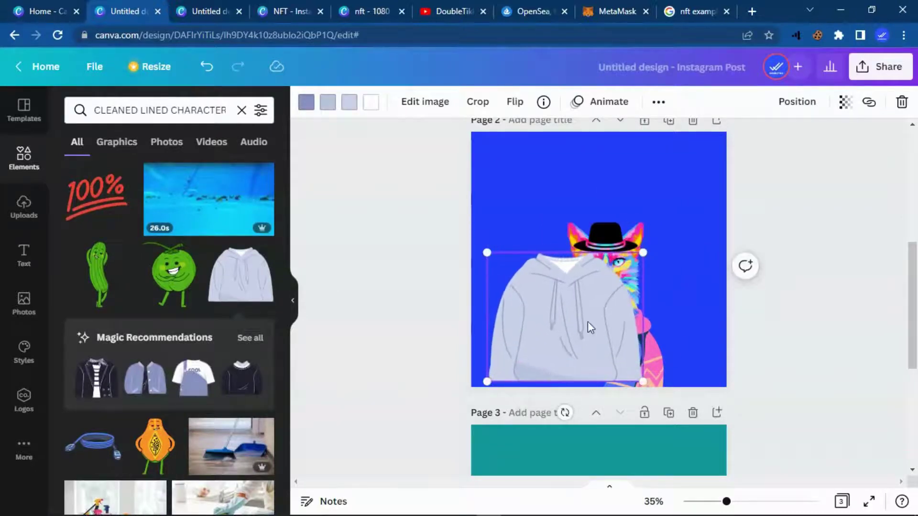
Step: Enlarge the hoodie, check its details, and move it down under the cat's head
{"action": "left_click_drag", "start_coordinate": [588, 328], "coordinate": [654, 359]}
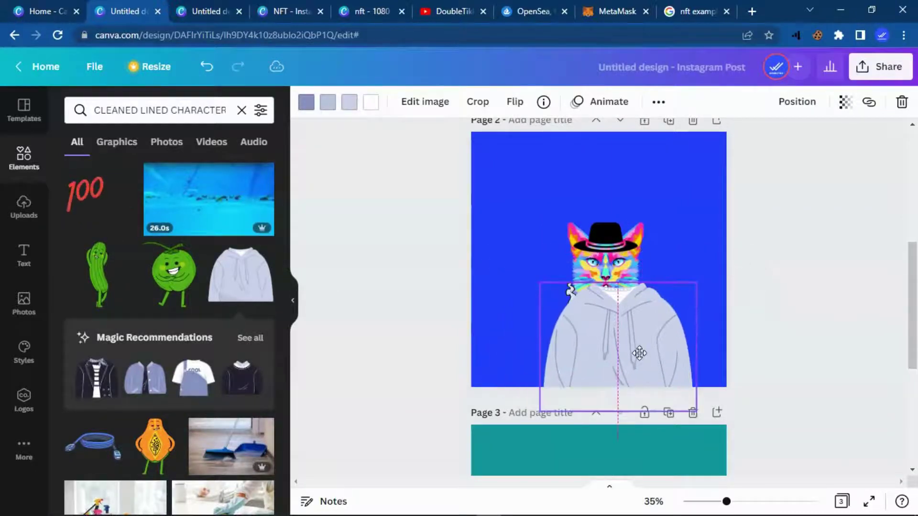
{"action": "left_click", "coordinate": [544, 103]}
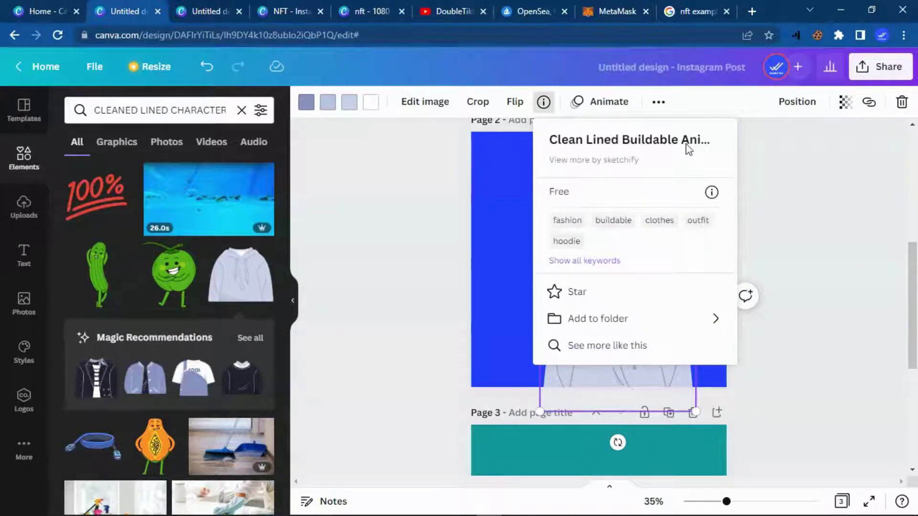
{"action": "left_click", "coordinate": [774, 260]}
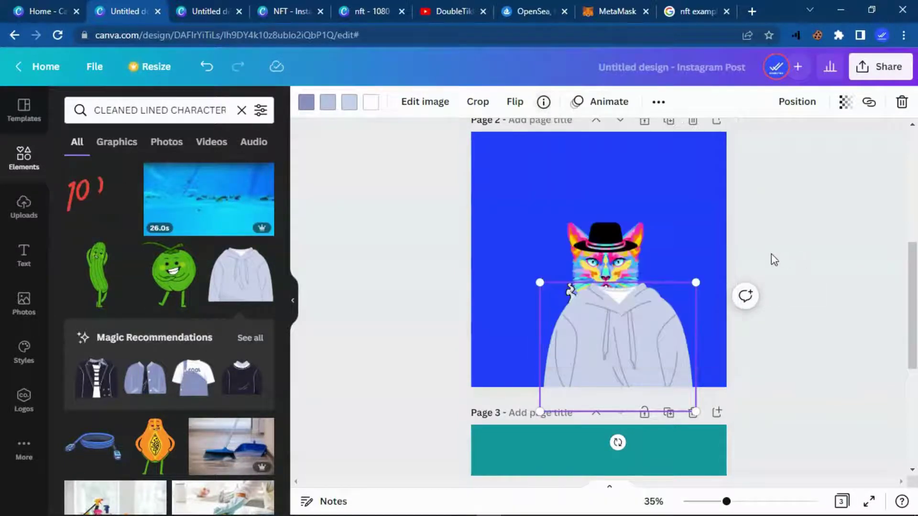
{"action": "mouse_move", "coordinate": [640, 319]}
{"action": "left_mouse_down"}
{"action": "mouse_move", "coordinate": [627, 322]}
{"action": "mouse_move", "coordinate": [628, 352]}
{"action": "mouse_move", "coordinate": [632, 334]}
{"action": "left_mouse_up"}
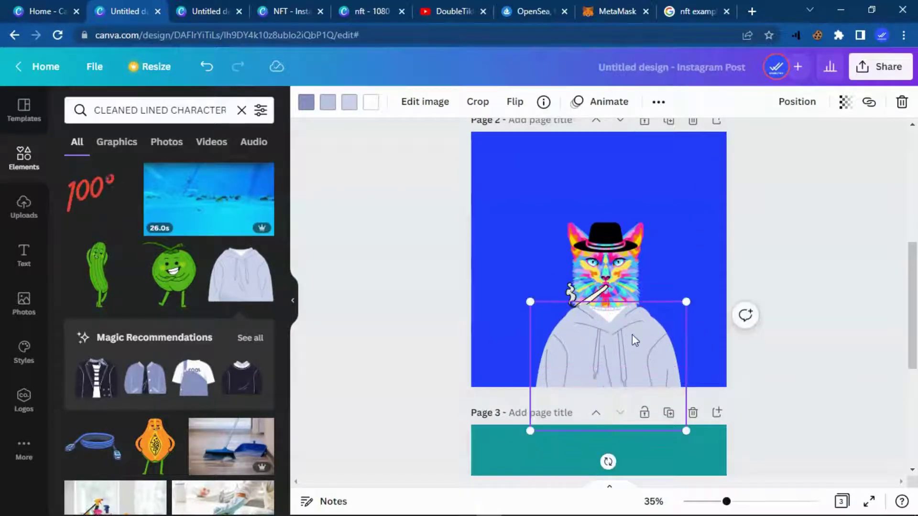
Step: Send the hoodie two layers back behind the head, fine-tune it, then select the black hat
{"action": "right_click", "coordinate": [632, 335]}
{"action": "left_click", "coordinate": [681, 374]}
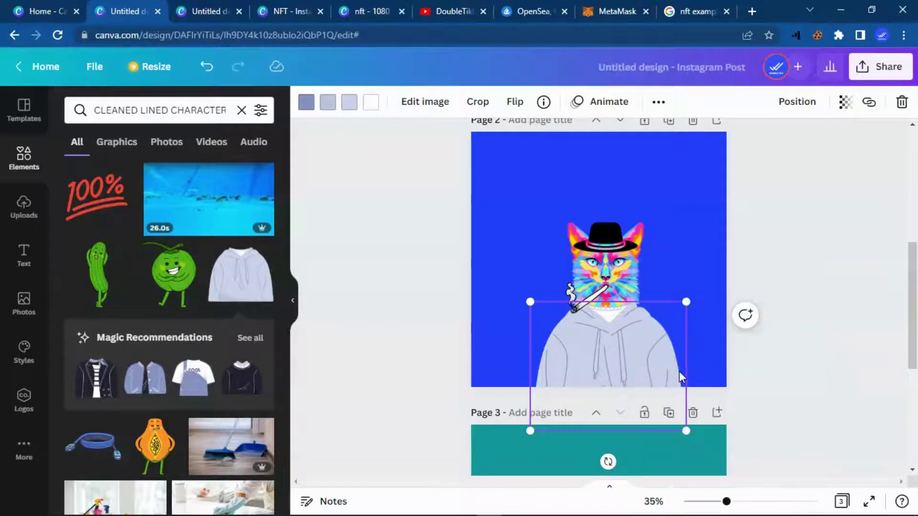
{"action": "right_click", "coordinate": [636, 340]}
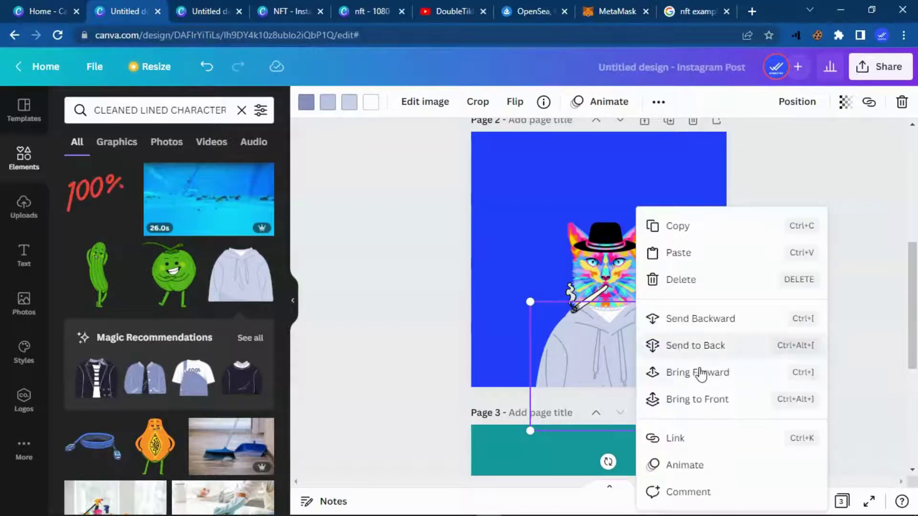
{"action": "left_click", "coordinate": [700, 324]}
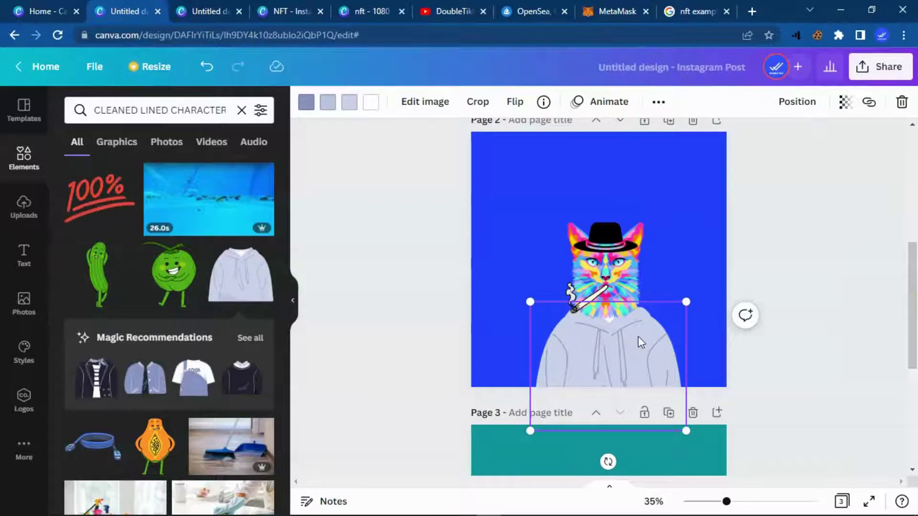
{"action": "left_click_drag", "start_coordinate": [639, 337], "coordinate": [637, 336]}
{"action": "left_click", "coordinate": [820, 242]}
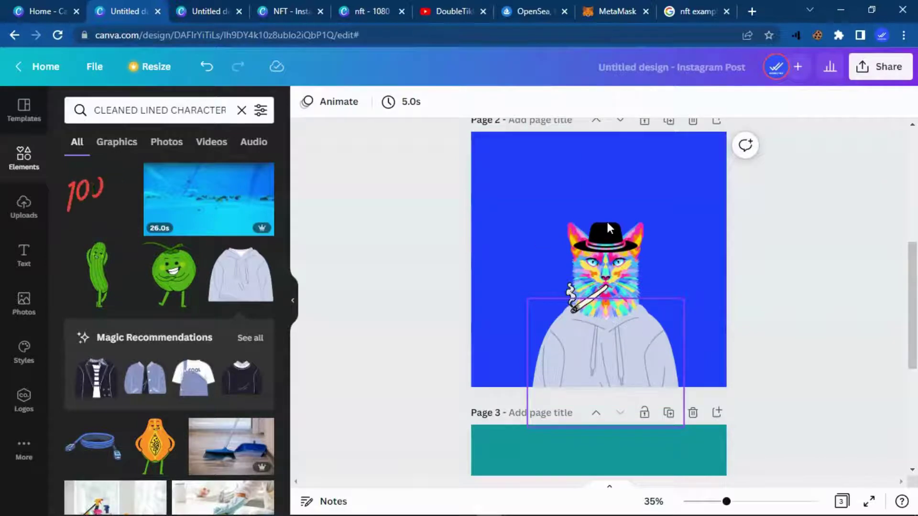
{"action": "left_click", "coordinate": [598, 244]}
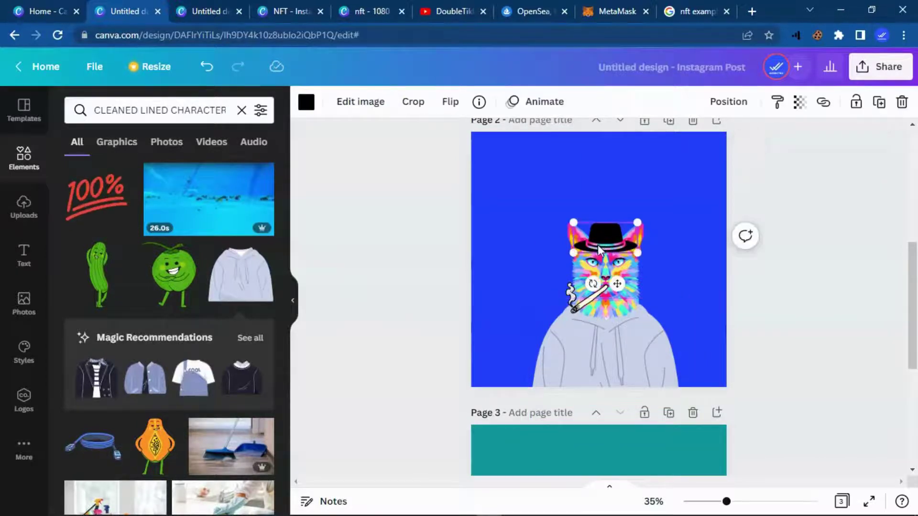
Step: Delete the black hat and duplicate the blue cat page as page 3
{"action": "key", "text": "Delete"}
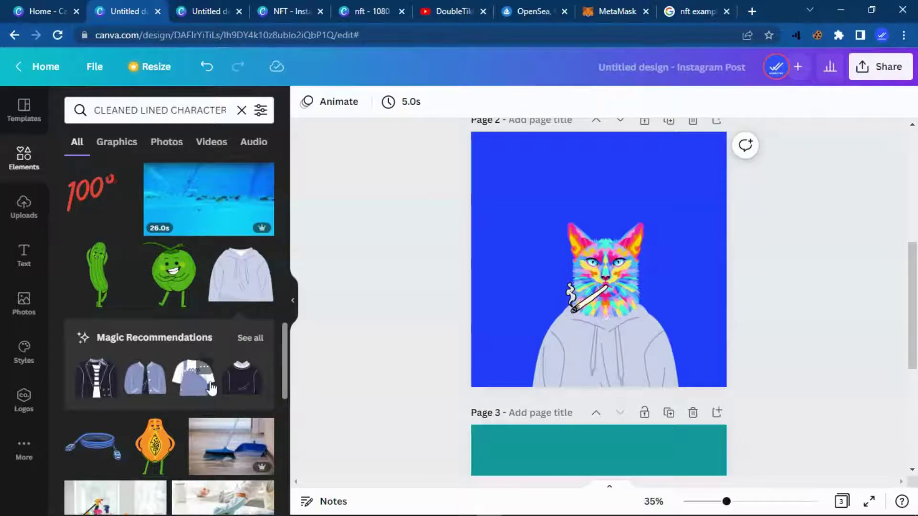
{"action": "scroll", "coordinate": [688, 372], "scroll_direction": "down", "scroll_amount": 1}
{"action": "scroll", "coordinate": [697, 363], "scroll_direction": "up", "scroll_amount": 3}
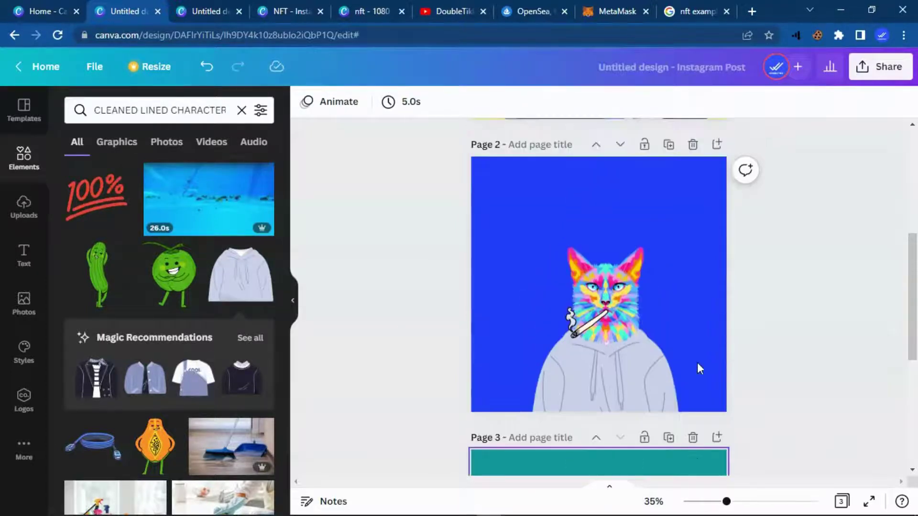
{"action": "left_click", "coordinate": [669, 187]}
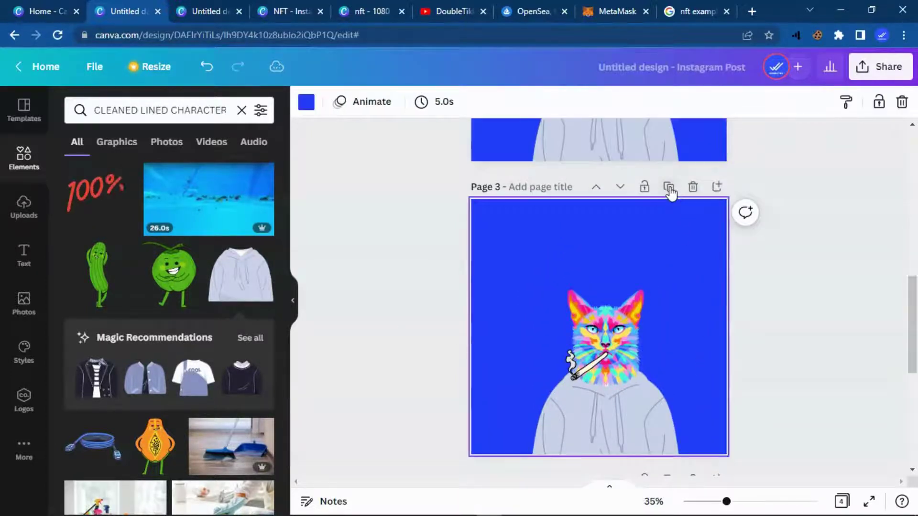
{"action": "scroll", "coordinate": [603, 248], "scroll_direction": "up", "scroll_amount": 5}
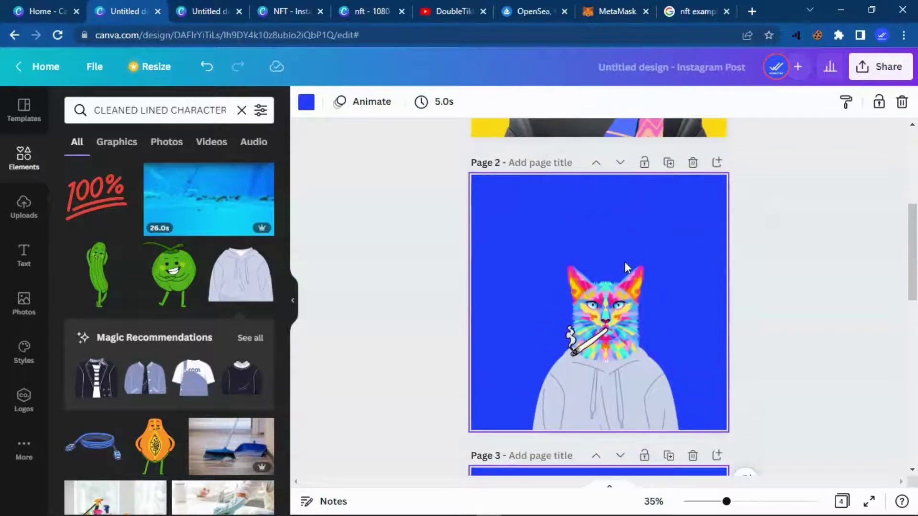
Step: Recolour the page 2 hoodie's shades to yellow, with one shade medium blue
{"action": "left_click", "coordinate": [620, 403]}
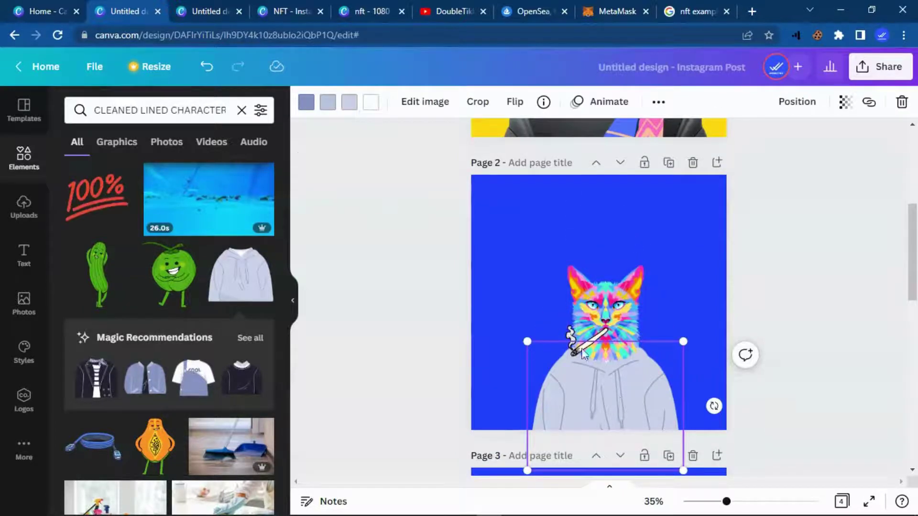
{"action": "left_click", "coordinate": [328, 103]}
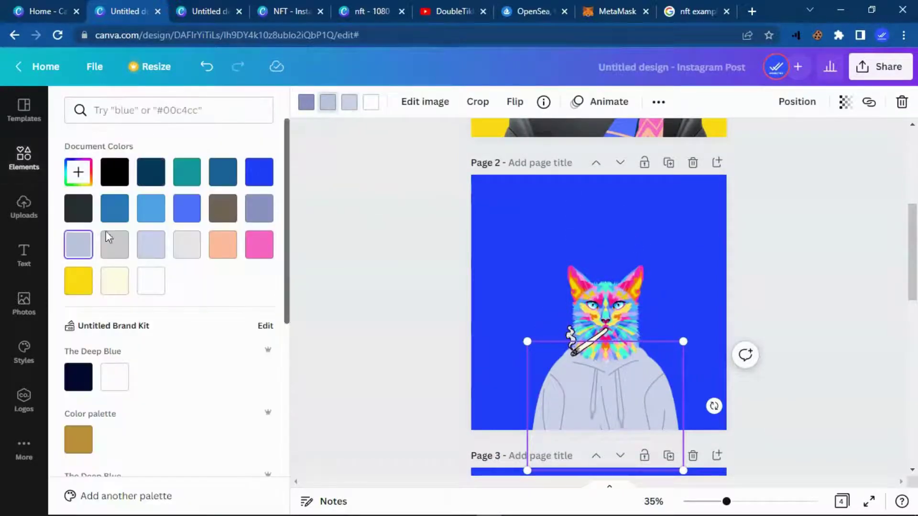
{"action": "left_click", "coordinate": [83, 291]}
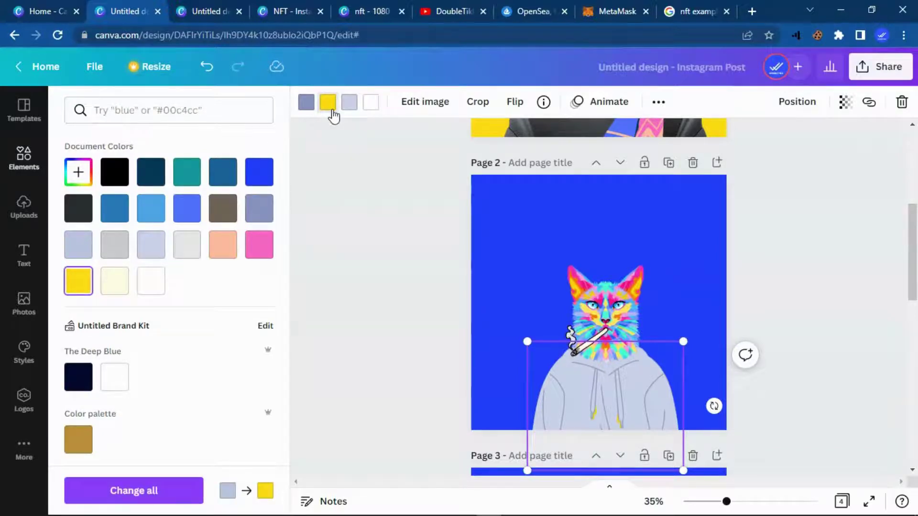
{"action": "left_click", "coordinate": [189, 207]}
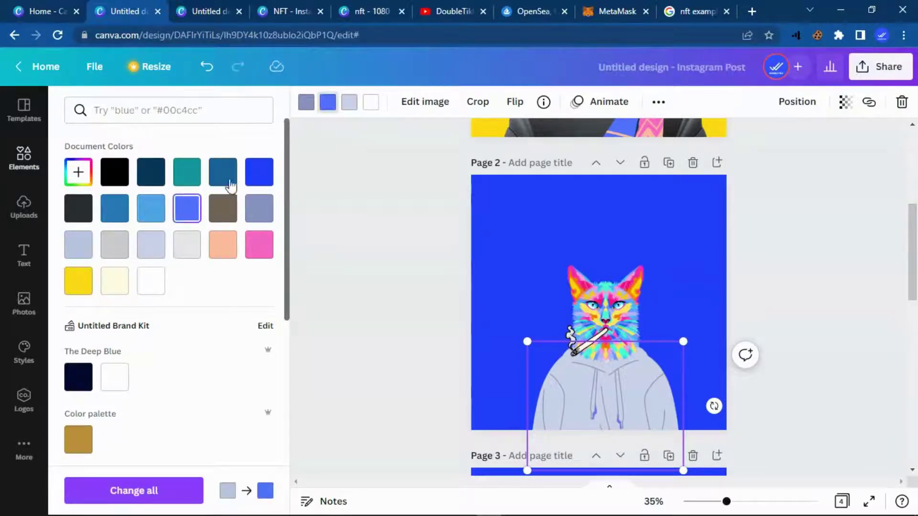
{"action": "left_click", "coordinate": [352, 108]}
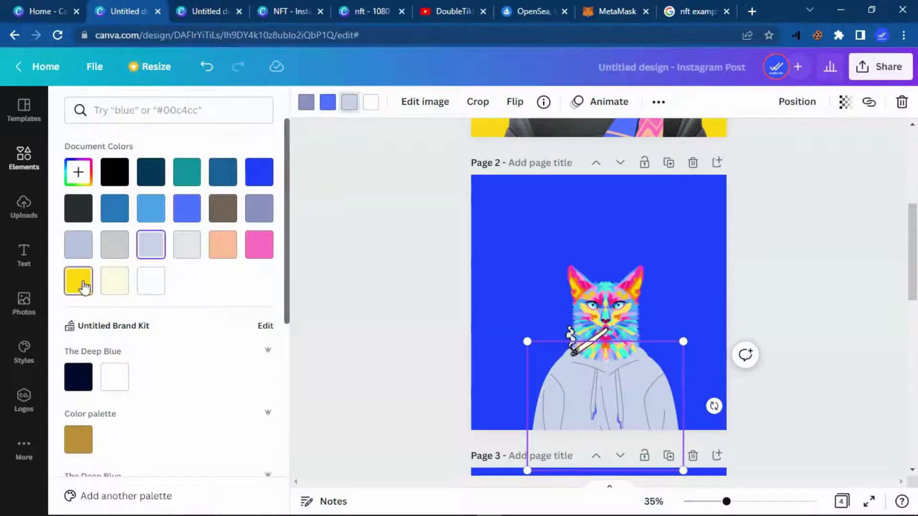
{"action": "left_click", "coordinate": [81, 282]}
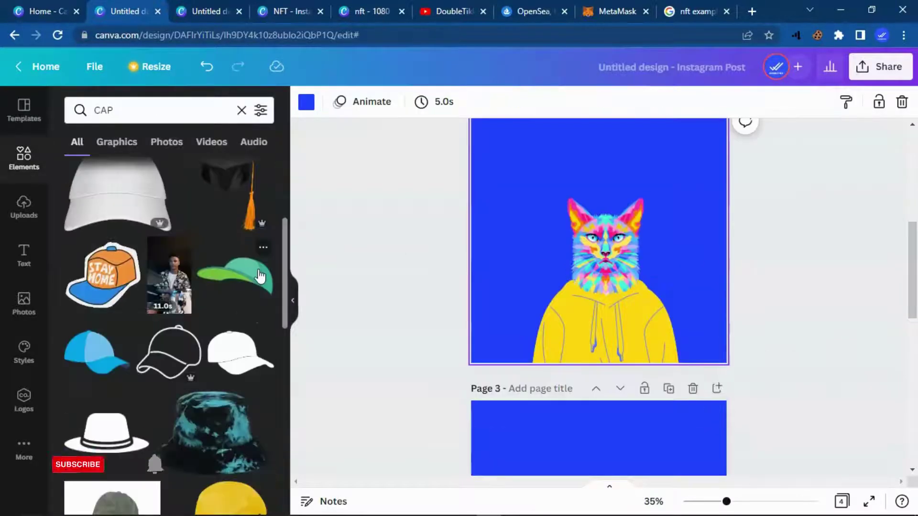
Step: Place the green cap on the page 2 cat's head and recolour one cap shade yellow
{"action": "left_click_drag", "start_coordinate": [235, 273], "coordinate": [613, 211]}
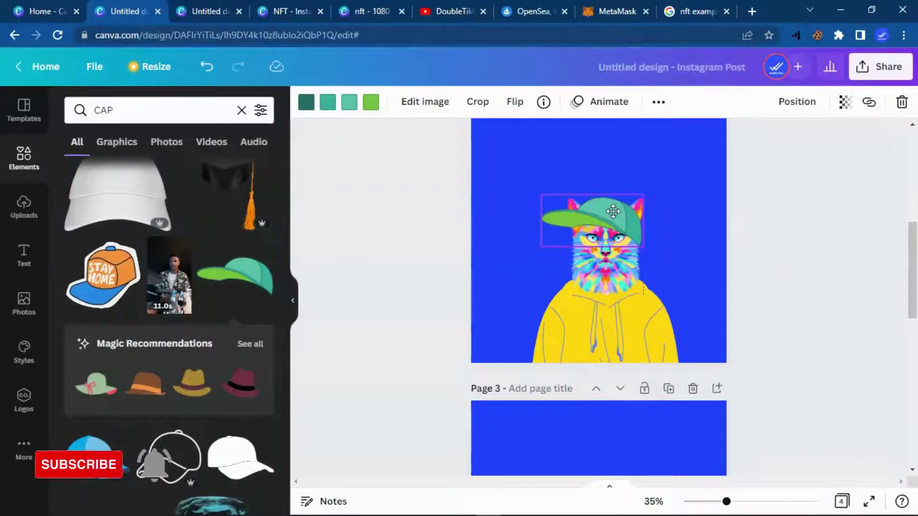
{"action": "left_click", "coordinate": [679, 253]}
{"action": "left_click", "coordinate": [624, 225]}
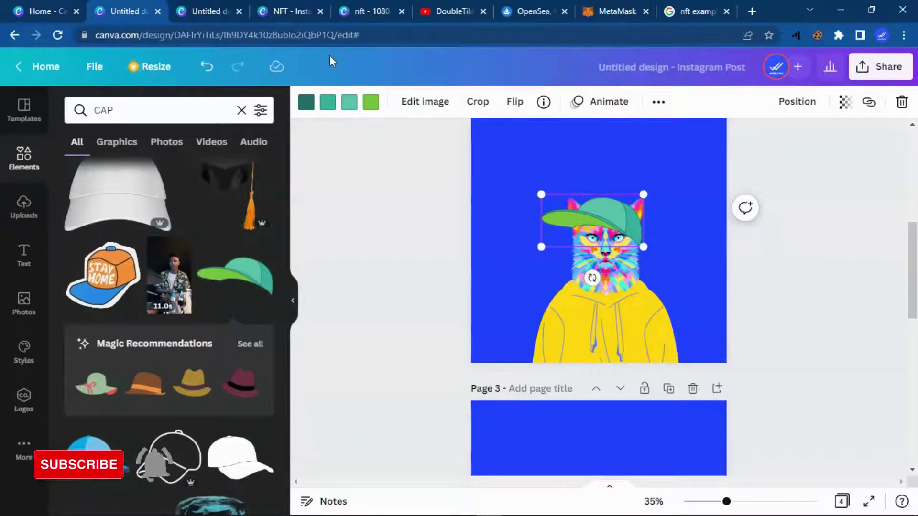
{"action": "left_click", "coordinate": [328, 102]}
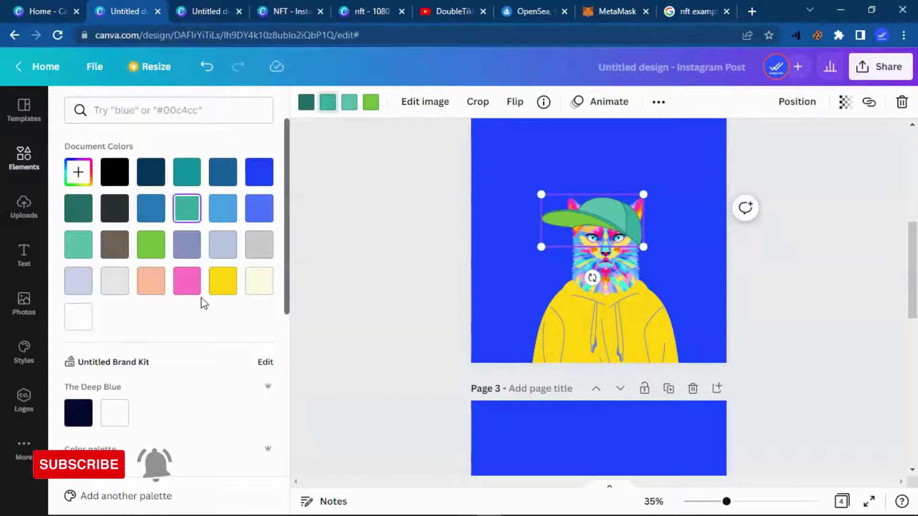
{"action": "left_click", "coordinate": [223, 281]}
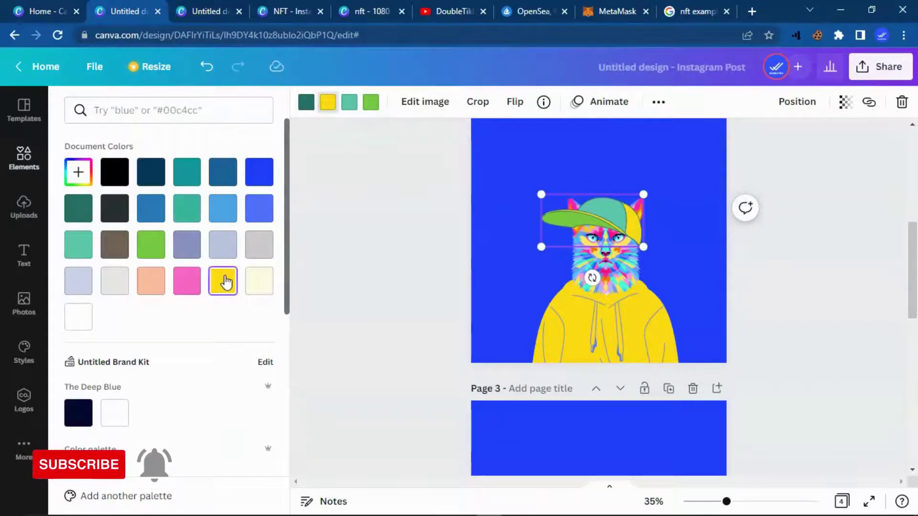
{"action": "key", "text": "Escape"}
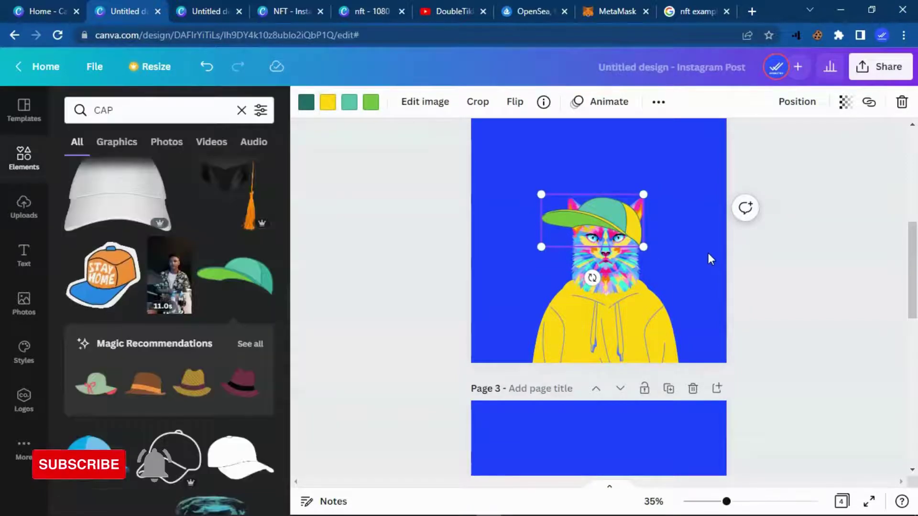
{"action": "left_click", "coordinate": [707, 254]}
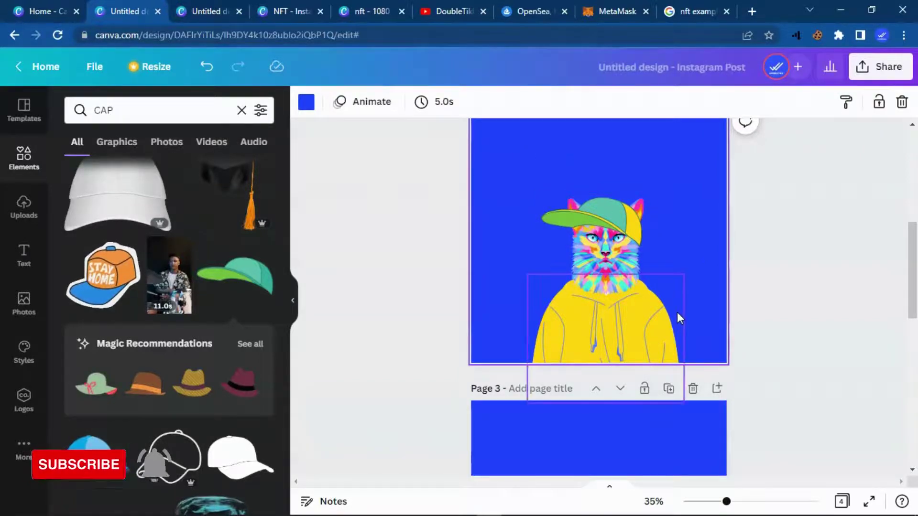
Step: Select the jacket on page 3, enlarge it, and move it to the page's left edge
{"action": "scroll", "coordinate": [466, 134], "scroll_direction": "down", "scroll_amount": 2}
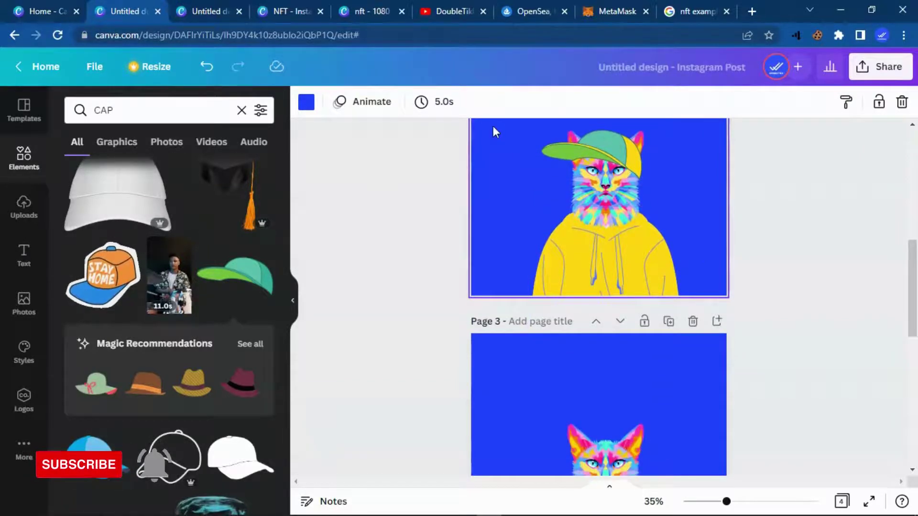
{"action": "left_click", "coordinate": [307, 102]}
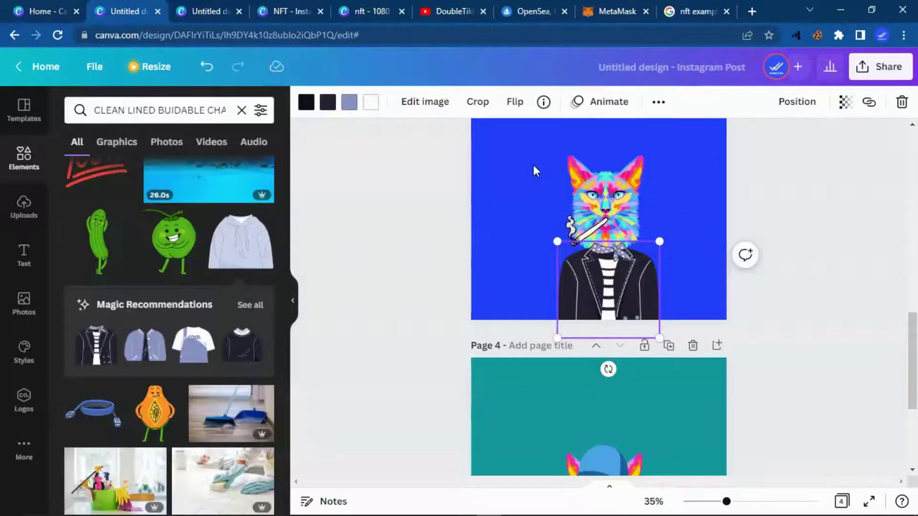
{"action": "left_click", "coordinate": [700, 215]}
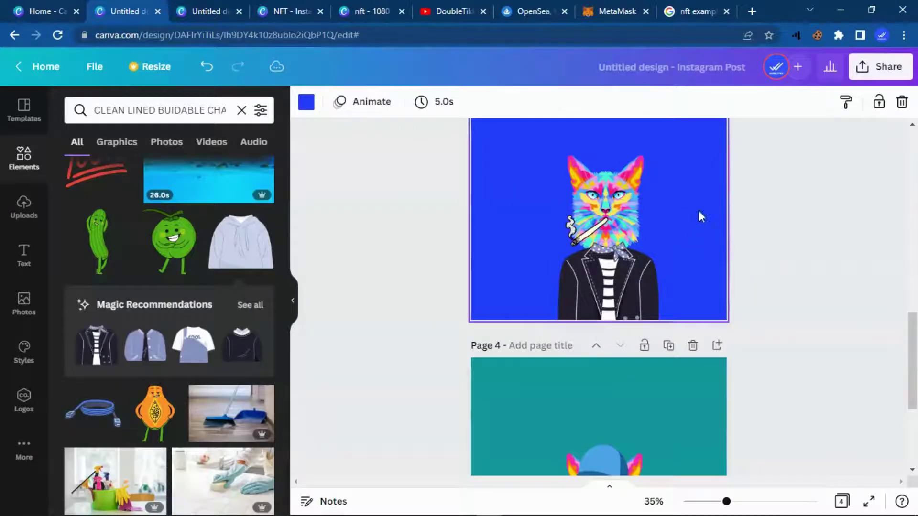
{"action": "left_click", "coordinate": [640, 259]}
{"action": "left_click_drag", "start_coordinate": [659, 242], "coordinate": [697, 216]}
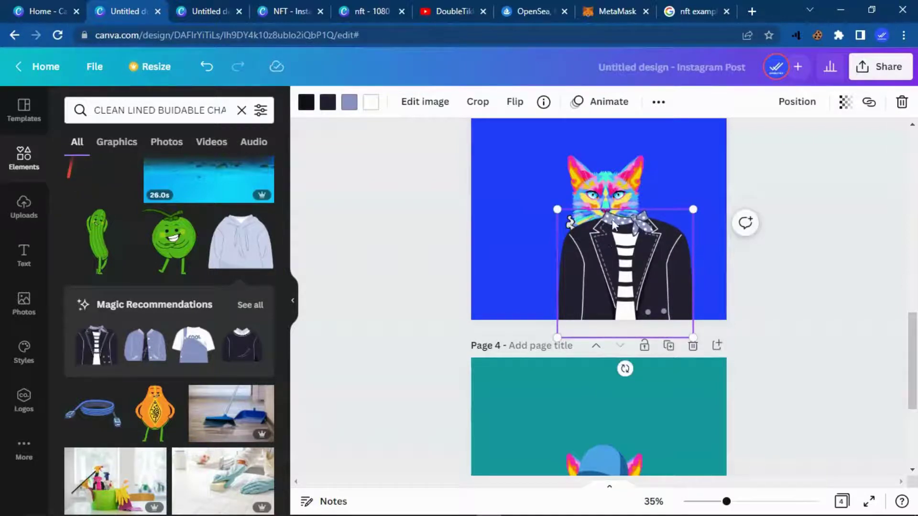
{"action": "left_click", "coordinate": [534, 150]}
{"action": "left_click_drag", "start_coordinate": [626, 239], "coordinate": [453, 221]}
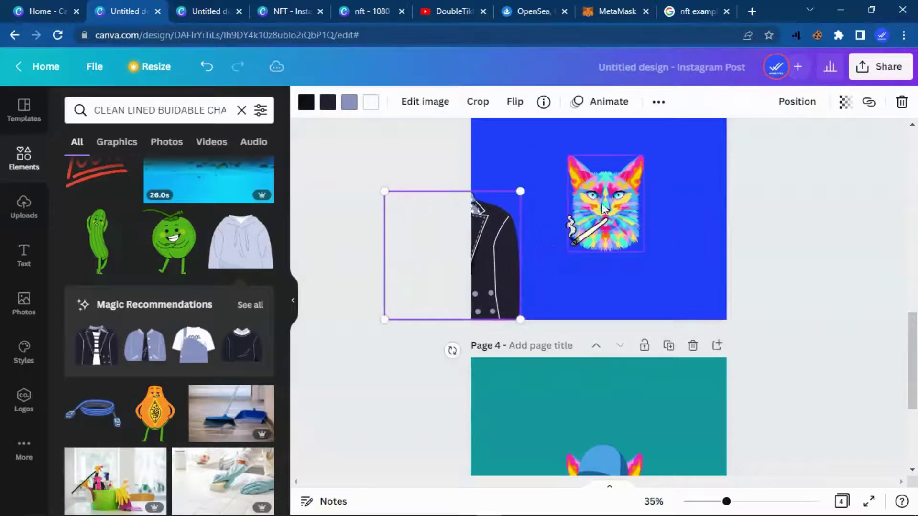
Step: Raise the cat's head, then centre and enlarge the jacket beneath it
{"action": "left_click_drag", "start_coordinate": [610, 227], "coordinate": [615, 180]}
{"action": "scroll", "coordinate": [646, 259], "scroll_direction": "up", "scroll_amount": 3}
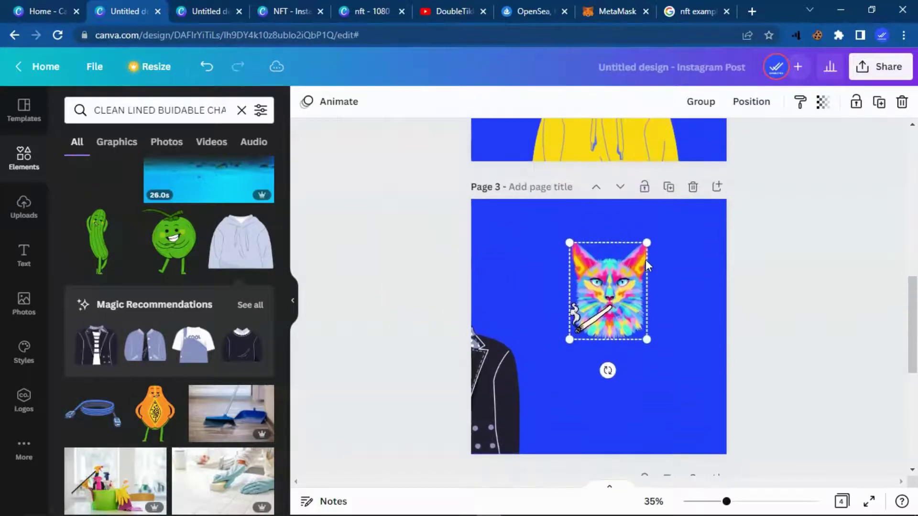
{"action": "left_click_drag", "start_coordinate": [593, 259], "coordinate": [593, 260]}
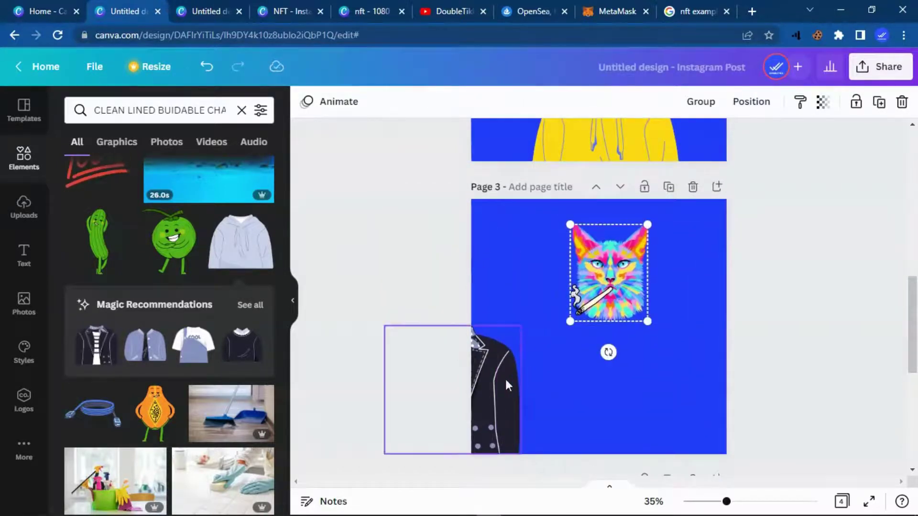
{"action": "left_click_drag", "start_coordinate": [506, 380], "coordinate": [652, 379]}
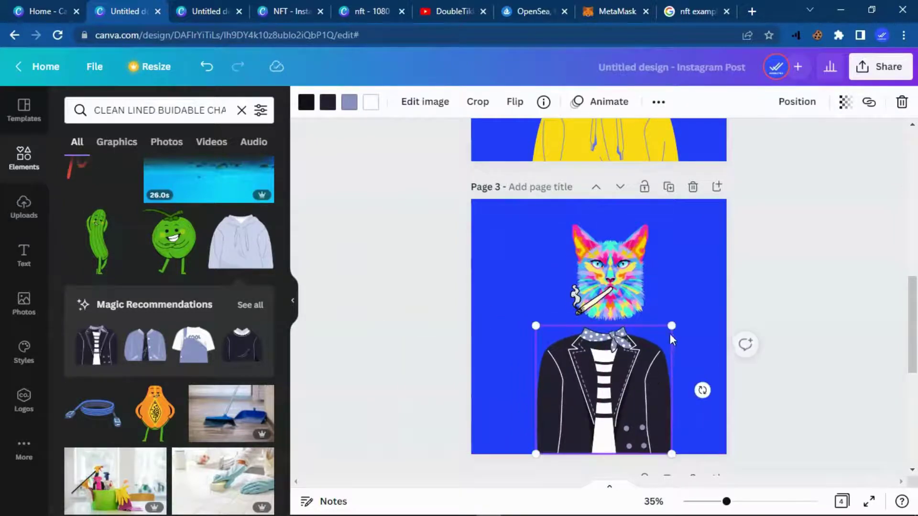
{"action": "left_click_drag", "start_coordinate": [669, 324], "coordinate": [653, 342]}
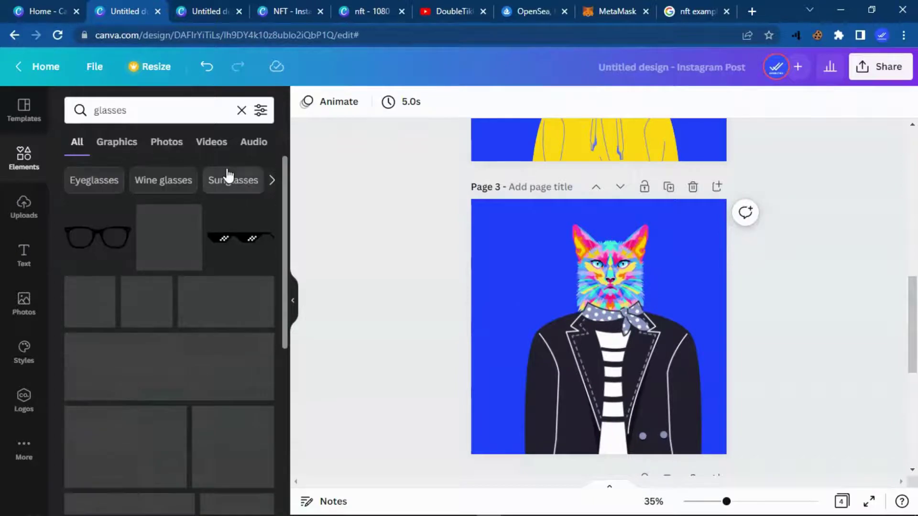
Step: Add the purple sunglasses to page 3, shrink them and fit them over the cat's eyes
{"action": "scroll", "coordinate": [186, 315], "scroll_direction": "down", "scroll_amount": 2}
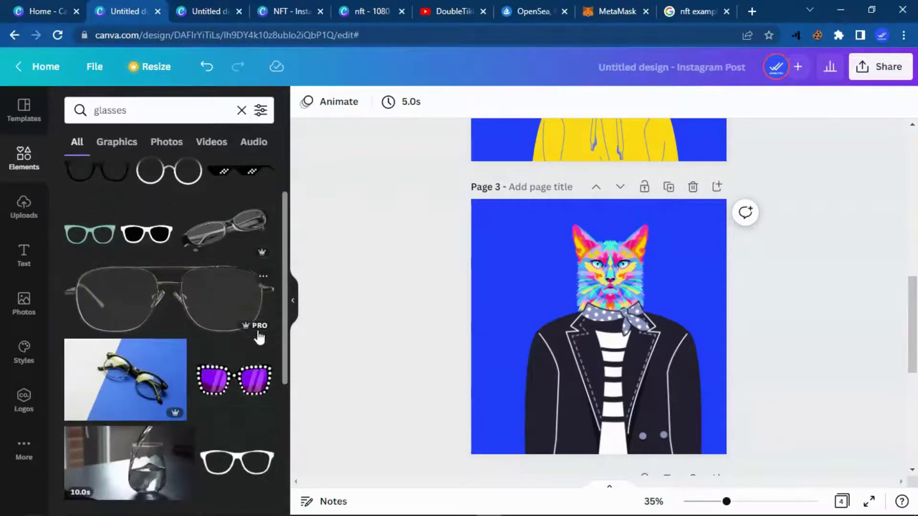
{"action": "left_click", "coordinate": [255, 381]}
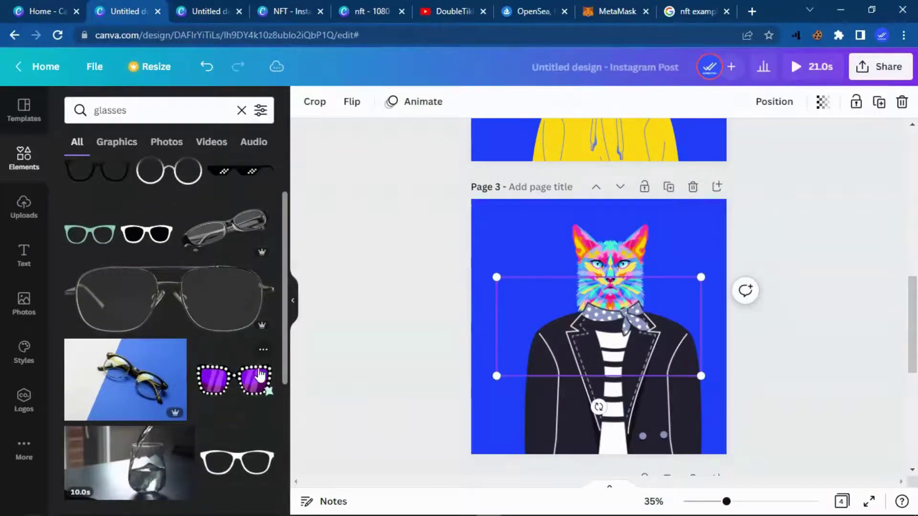
{"action": "left_click_drag", "start_coordinate": [701, 376], "coordinate": [594, 324]}
{"action": "left_click_drag", "start_coordinate": [558, 291], "coordinate": [616, 263]}
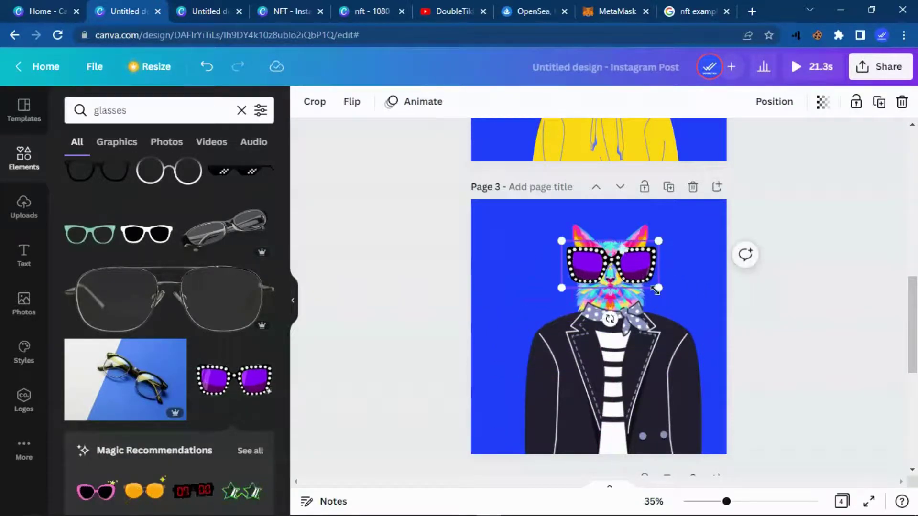
{"action": "left_click_drag", "start_coordinate": [658, 287], "coordinate": [632, 269]}
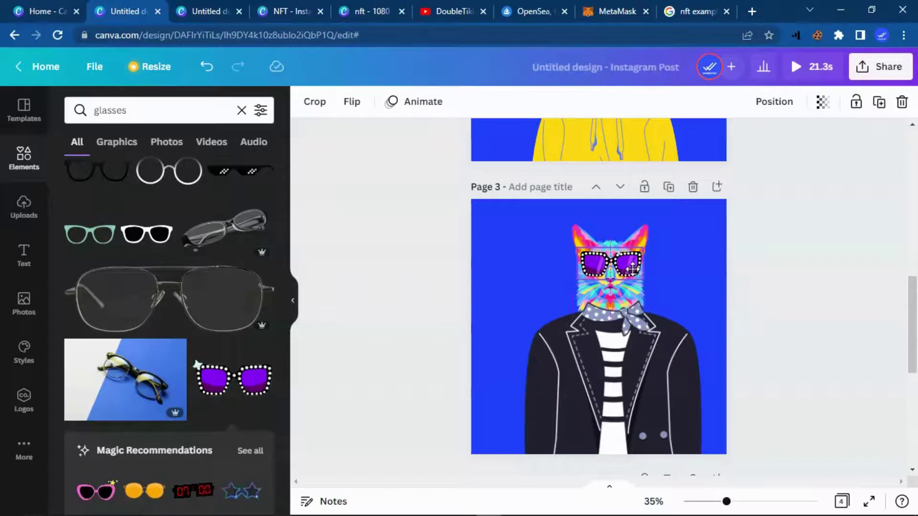
{"action": "left_click", "coordinate": [686, 287]}
{"action": "left_click_drag", "start_coordinate": [626, 263], "coordinate": [639, 264]}
Step: Select the page 3 background and show all four cat pages in grid view
{"action": "left_click", "coordinate": [695, 262]}
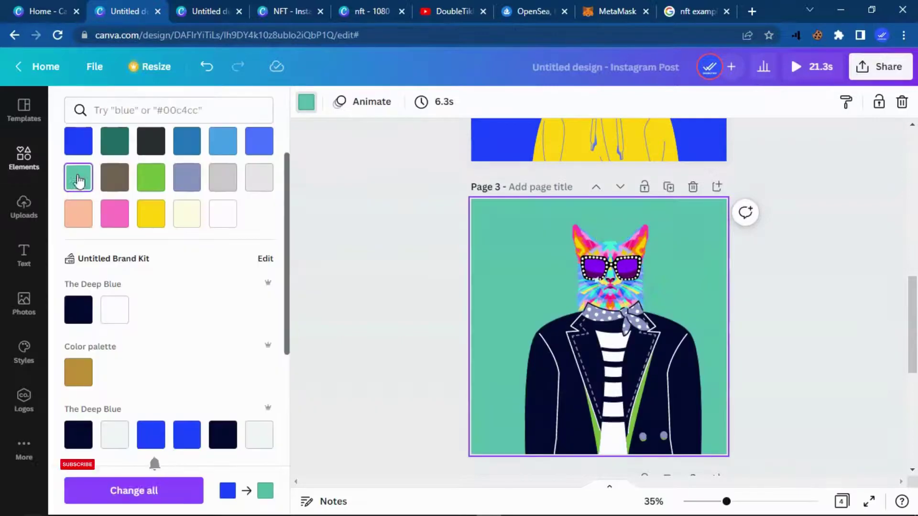
{"action": "left_click", "coordinate": [840, 502]}
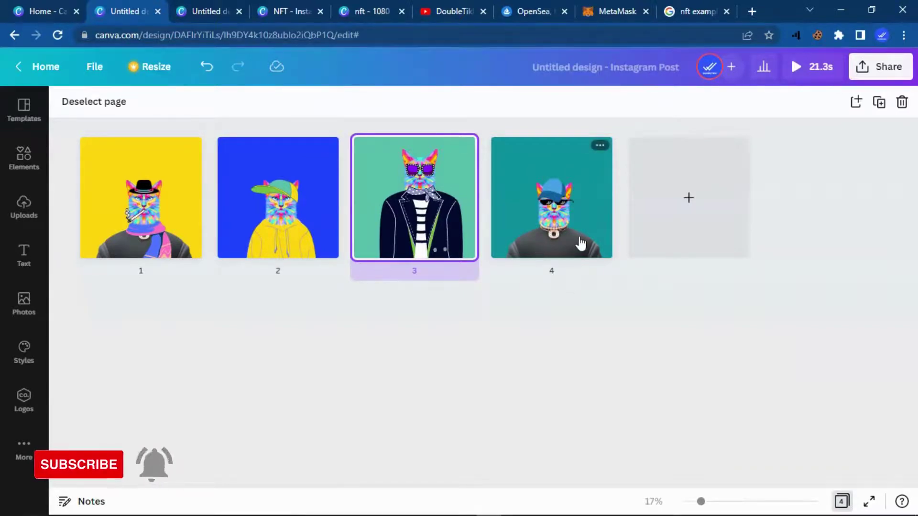
Step: Open page 4, scroll back through the cat pages, then switch to the MetaMask wallet
{"action": "double_click", "coordinate": [565, 209]}
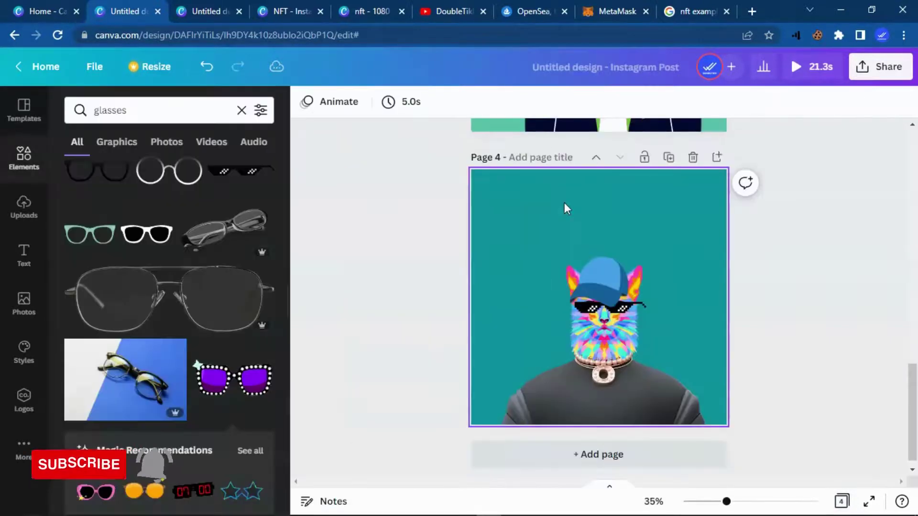
{"action": "scroll", "coordinate": [658, 250], "scroll_direction": "up", "scroll_amount": 4}
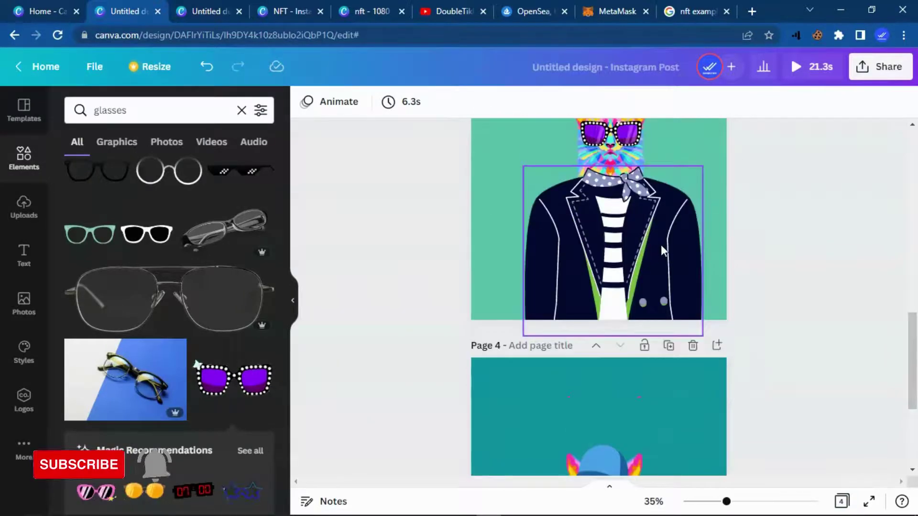
{"action": "scroll", "coordinate": [661, 244], "scroll_direction": "up", "scroll_amount": 5}
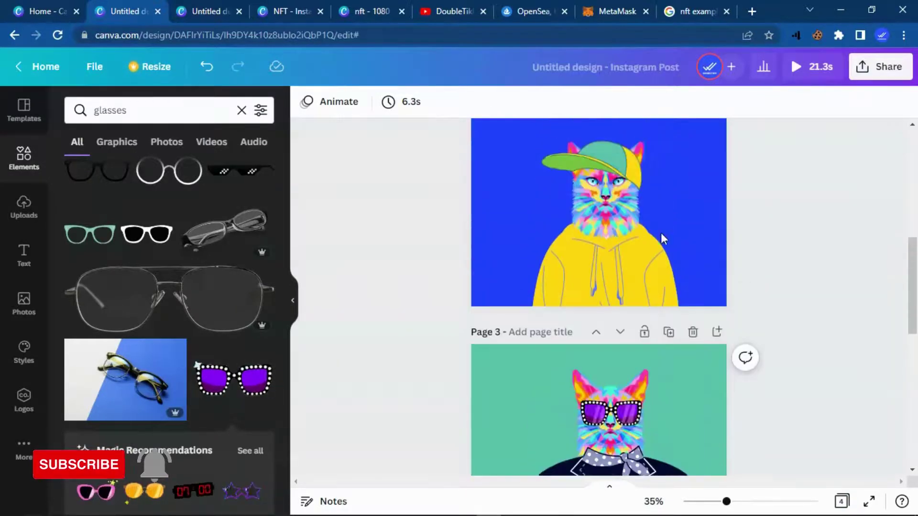
{"action": "scroll", "coordinate": [661, 231], "scroll_direction": "up", "scroll_amount": 4}
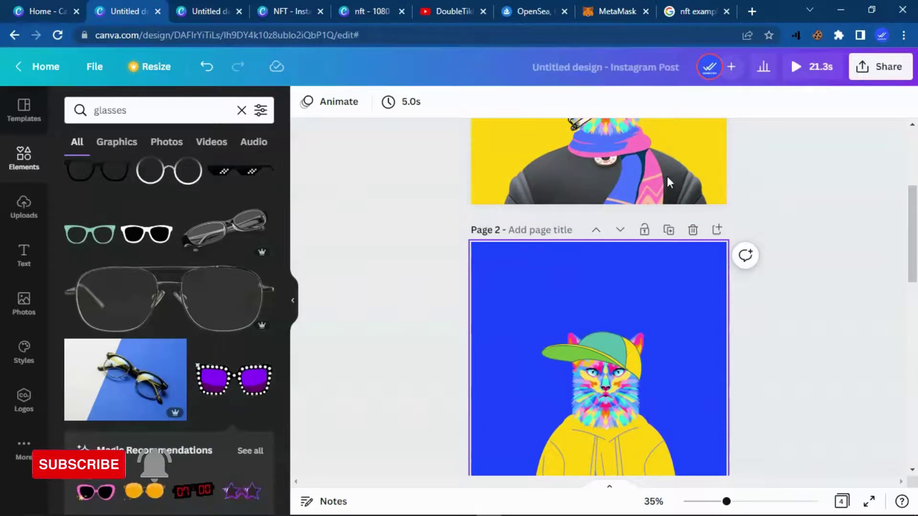
{"action": "key", "text": "ctrl+Tab"}
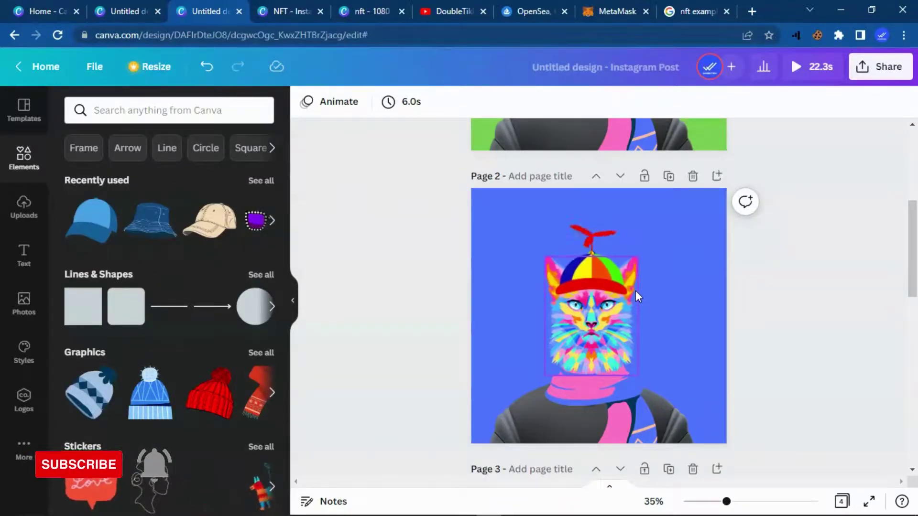
{"action": "left_click", "coordinate": [601, 6]}
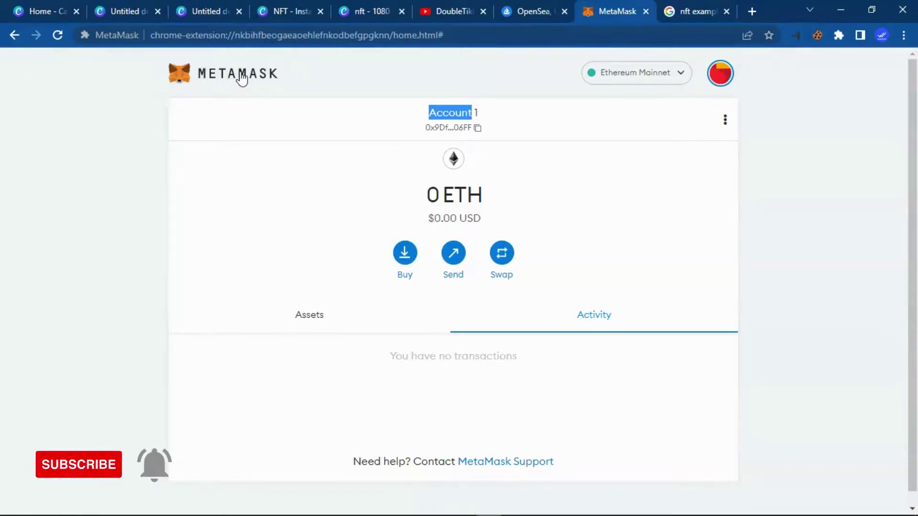
Step: Create a second, newly named account in MetaMask
{"action": "left_click", "coordinate": [681, 77]}
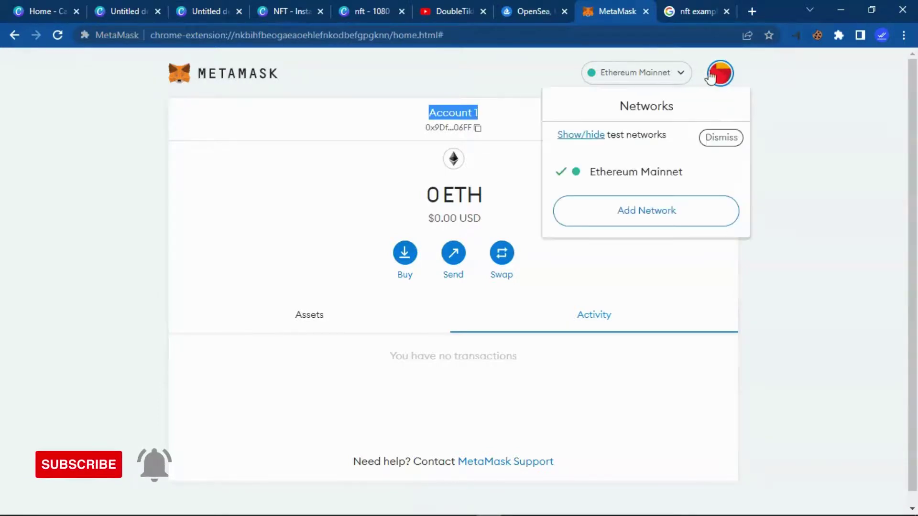
{"action": "left_click", "coordinate": [721, 76]}
{"action": "left_click", "coordinate": [721, 76]}
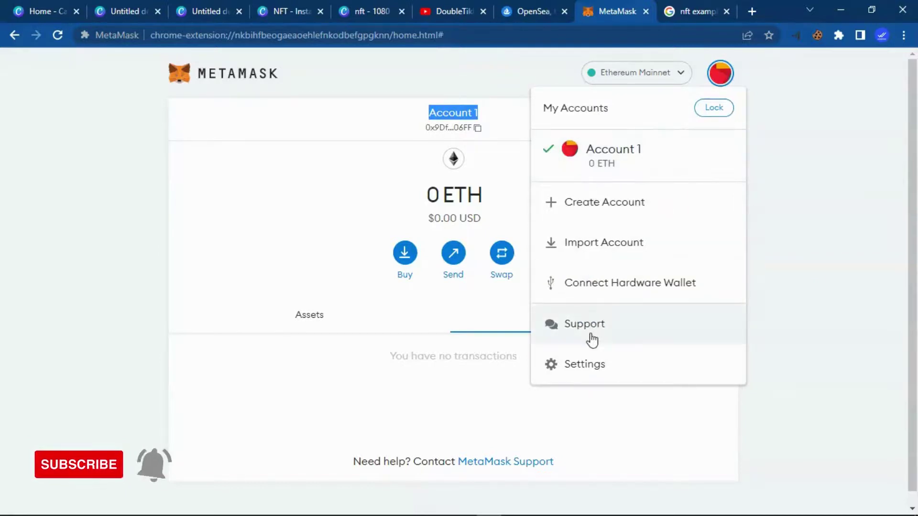
{"action": "left_click", "coordinate": [609, 205]}
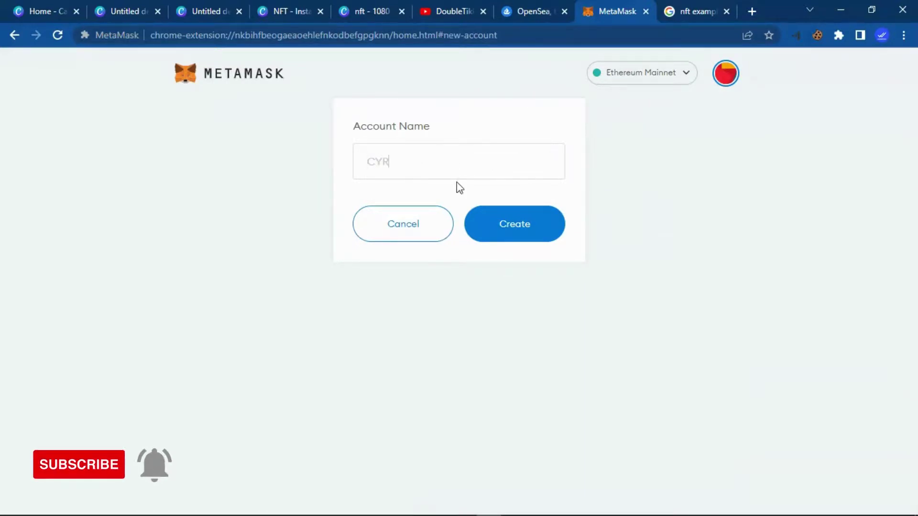
{"action": "left_click", "coordinate": [540, 239]}
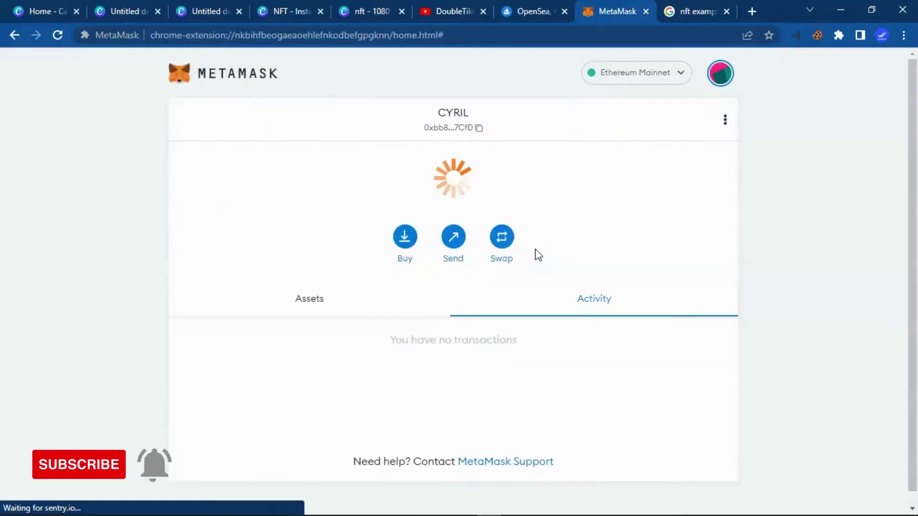
Step: Check that the new account's assets show 0 ETH, then go to the OpenSea tab
{"action": "scroll", "coordinate": [490, 213], "scroll_direction": "down", "scroll_amount": 1}
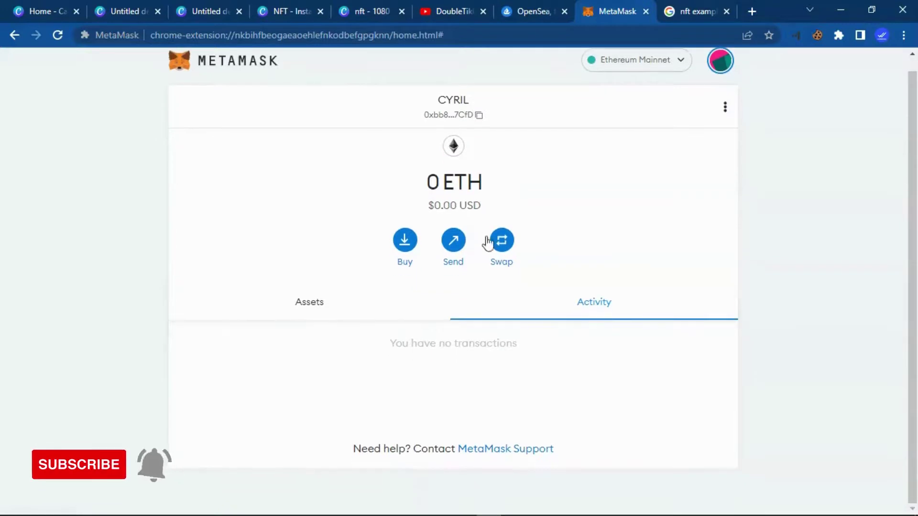
{"action": "left_click", "coordinate": [343, 309]}
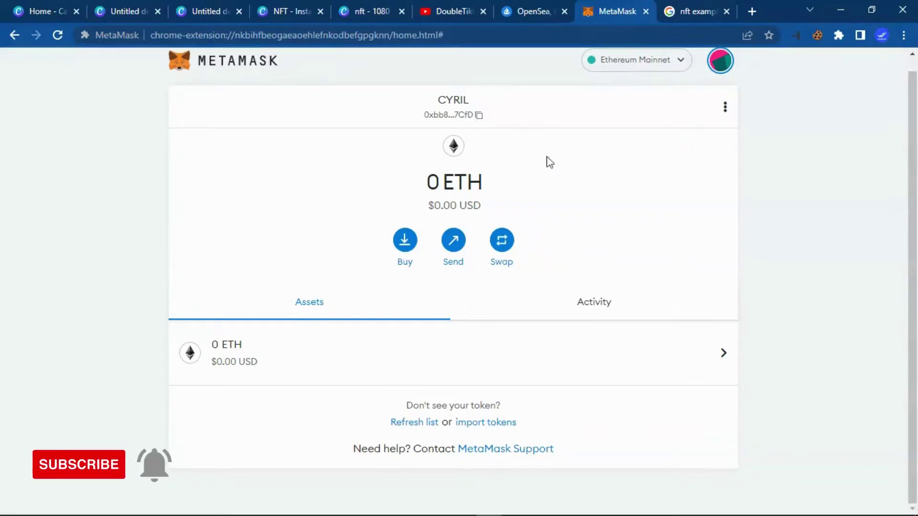
{"action": "left_click", "coordinate": [525, 5]}
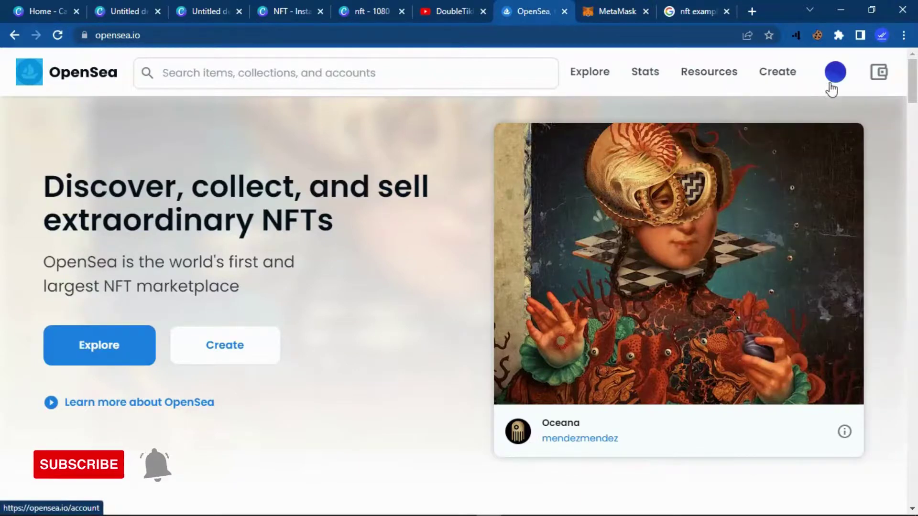
Step: Open the OpenSea profile page from the avatar menu and scroll through it
{"action": "mouse_move", "coordinate": [834, 86]}
{"action": "left_click", "coordinate": [791, 121]}
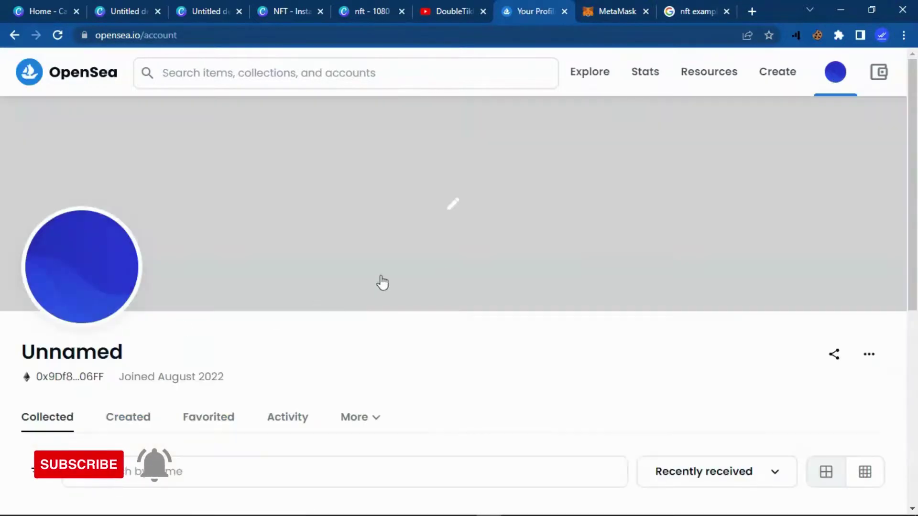
{"action": "scroll", "coordinate": [781, 146], "scroll_direction": "down", "scroll_amount": 3}
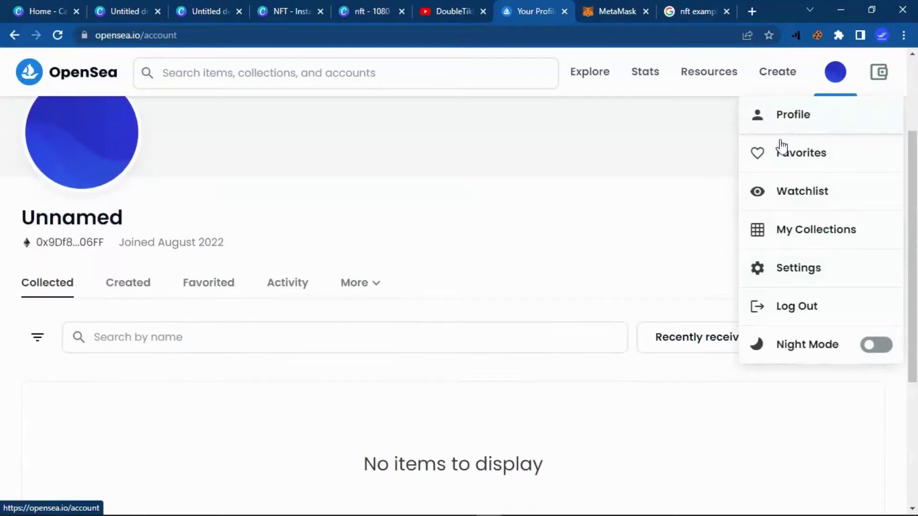
{"action": "scroll", "coordinate": [625, 331], "scroll_direction": "down", "scroll_amount": 4}
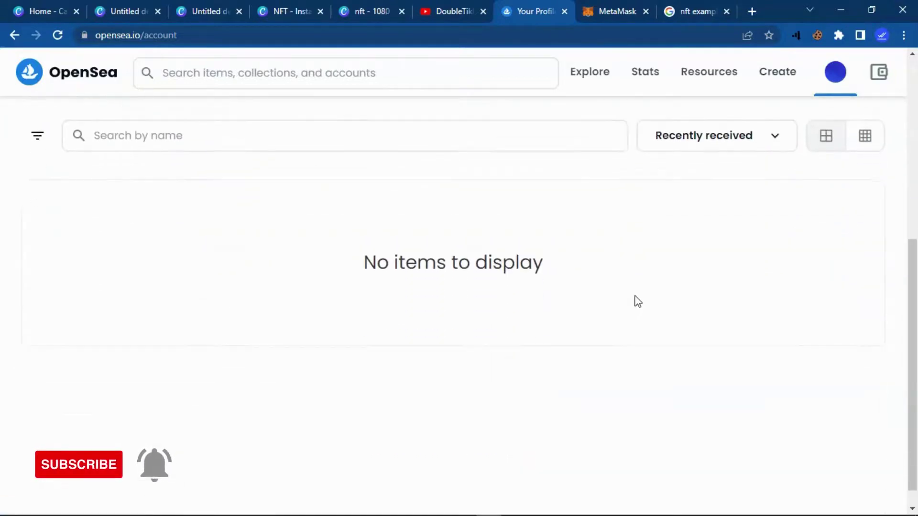
{"action": "scroll", "coordinate": [770, 205], "scroll_direction": "up", "scroll_amount": 3}
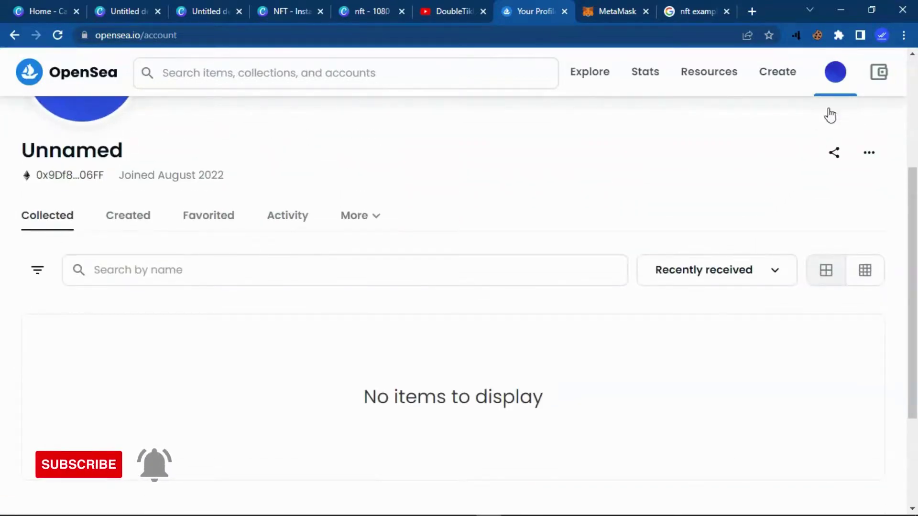
Step: Glance at the MetaMask and Canva tabs, then return to OpenSea's Create New Item page
{"action": "mouse_move", "coordinate": [834, 78]}
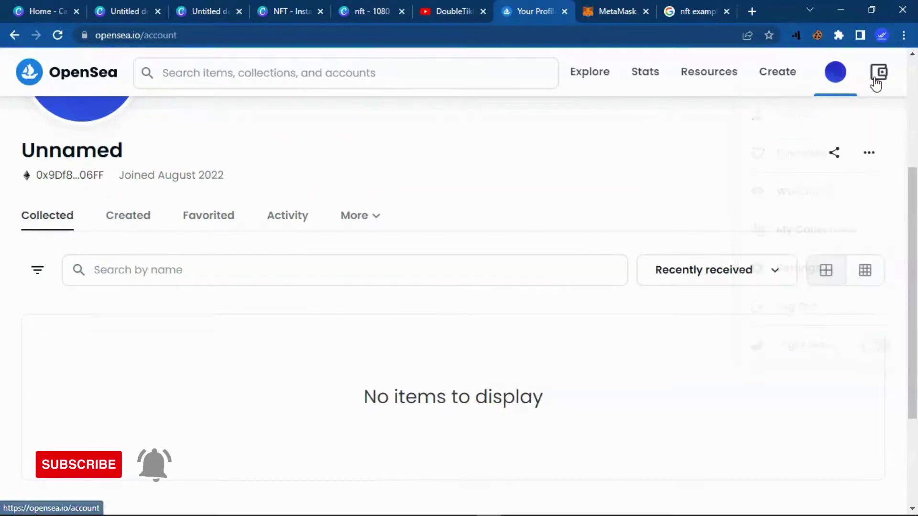
{"action": "left_click", "coordinate": [615, 7]}
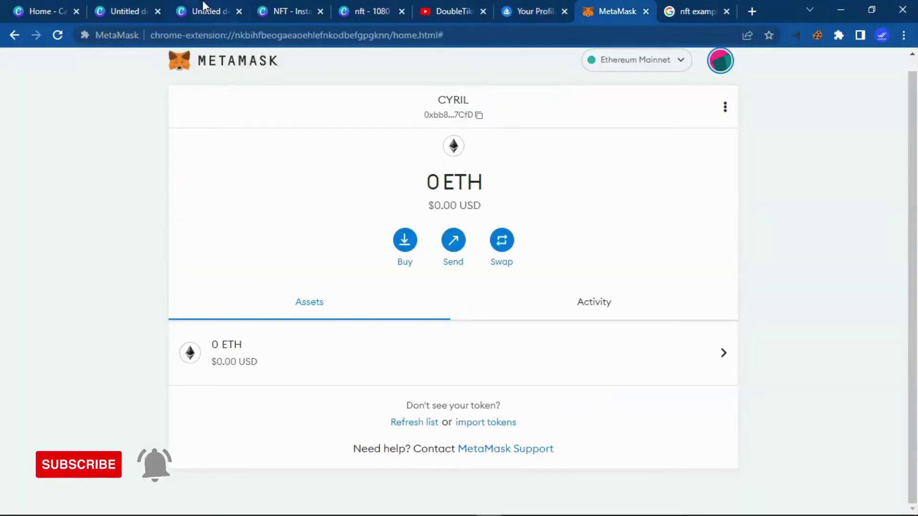
{"action": "left_click", "coordinate": [119, 8]}
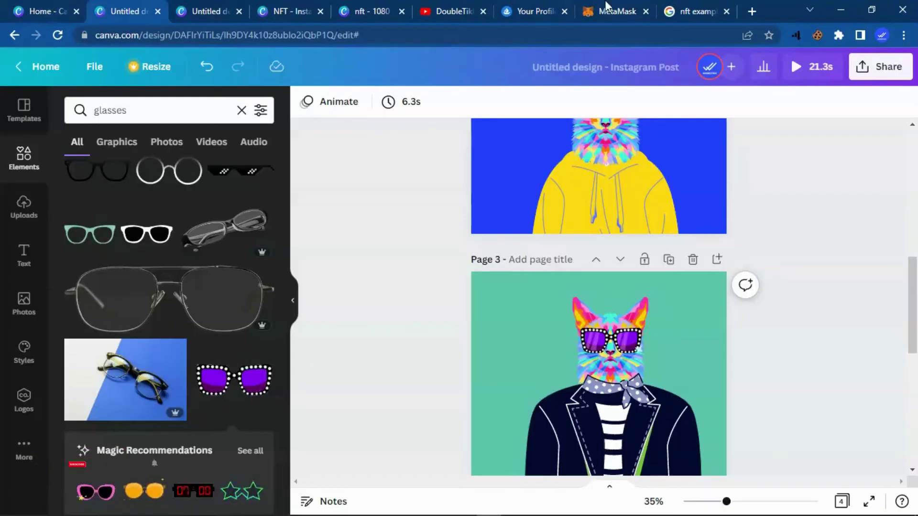
{"action": "left_click", "coordinate": [523, 6]}
{"action": "scroll", "coordinate": [538, 248], "scroll_direction": "up", "scroll_amount": 3}
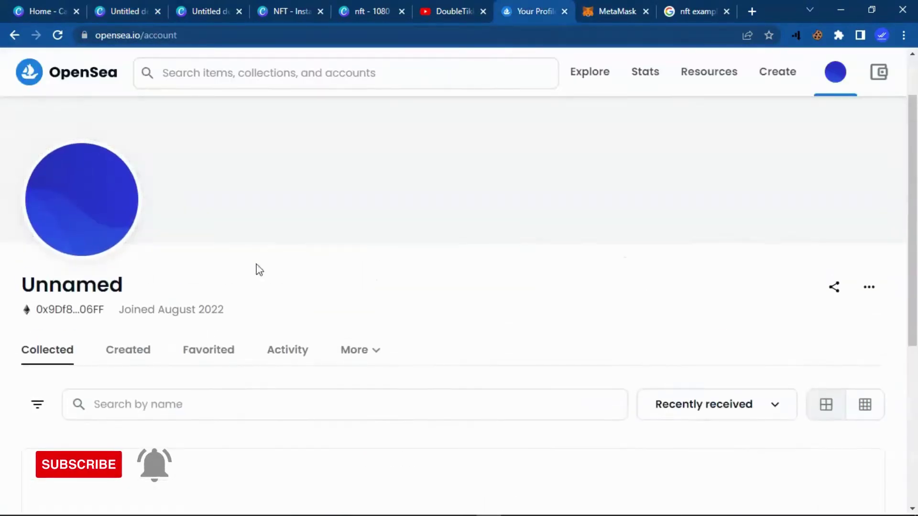
{"action": "scroll", "coordinate": [336, 260], "scroll_direction": "down", "scroll_amount": 4}
{"action": "scroll", "coordinate": [336, 261], "scroll_direction": "down", "scroll_amount": 2}
{"action": "scroll", "coordinate": [758, 232], "scroll_direction": "up", "scroll_amount": 4}
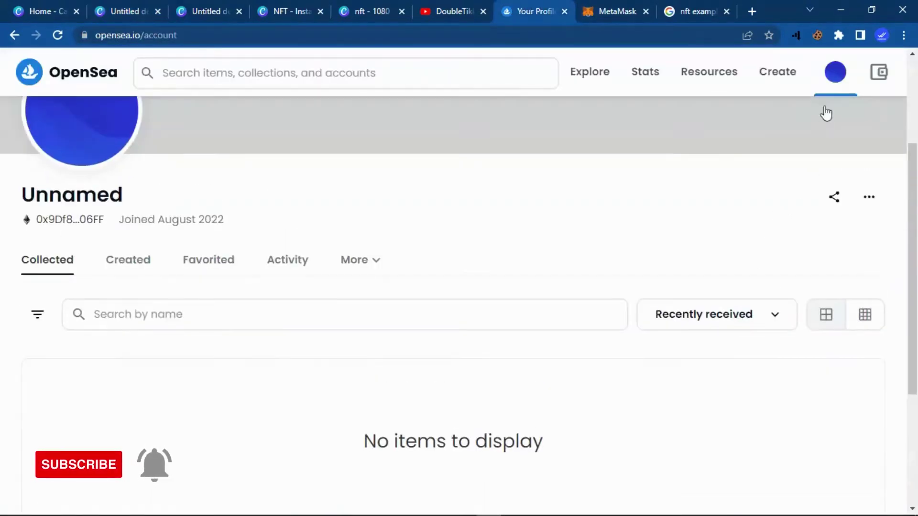
{"action": "left_click", "coordinate": [16, 32]}
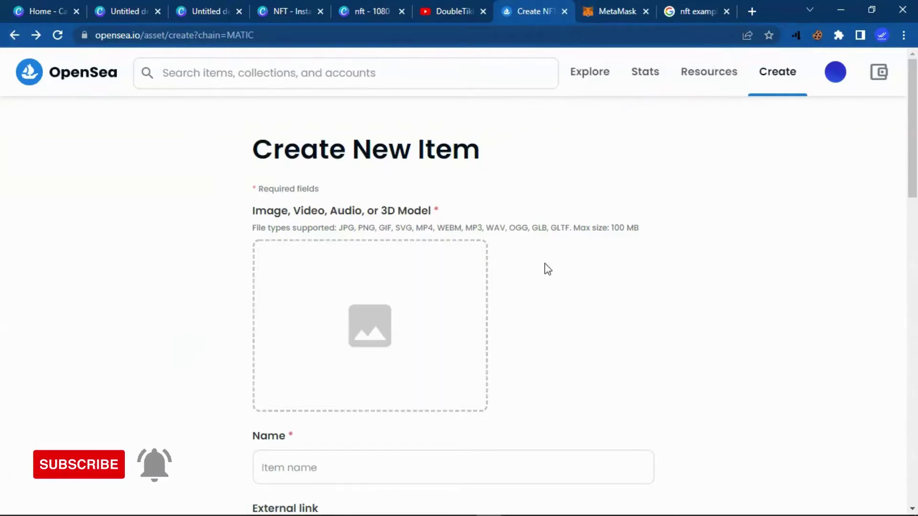
Step: Upload cat image file 3, the green-background cat, into the Create New Item media box
{"action": "scroll", "coordinate": [404, 297], "scroll_direction": "down", "scroll_amount": 3}
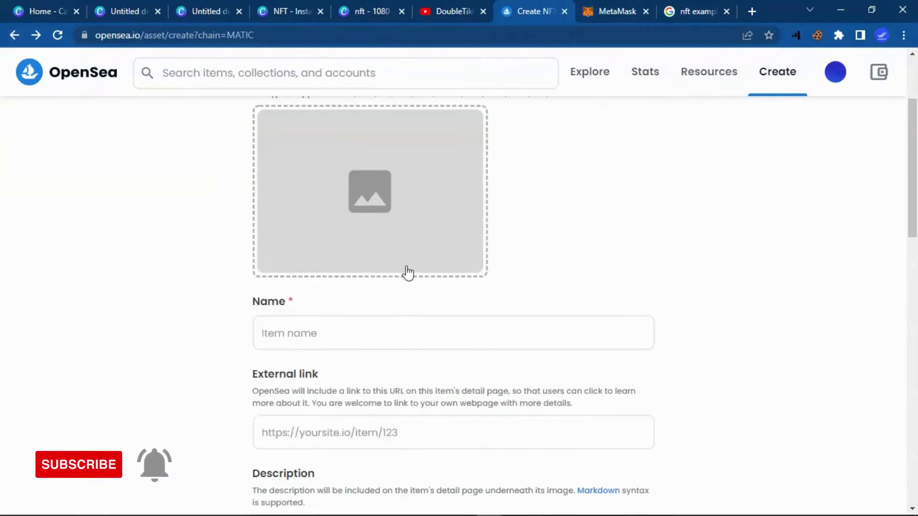
{"action": "left_click", "coordinate": [392, 197]}
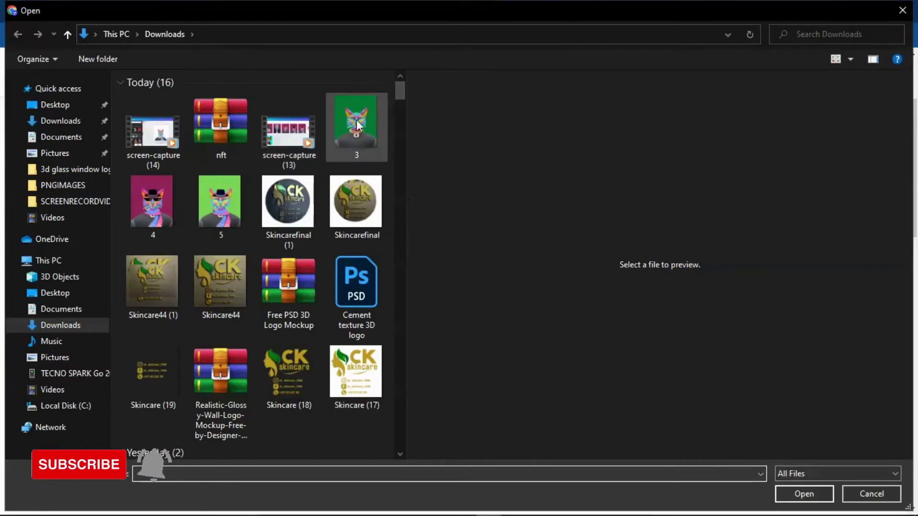
{"action": "left_click", "coordinate": [357, 122]}
{"action": "left_click", "coordinate": [785, 495]}
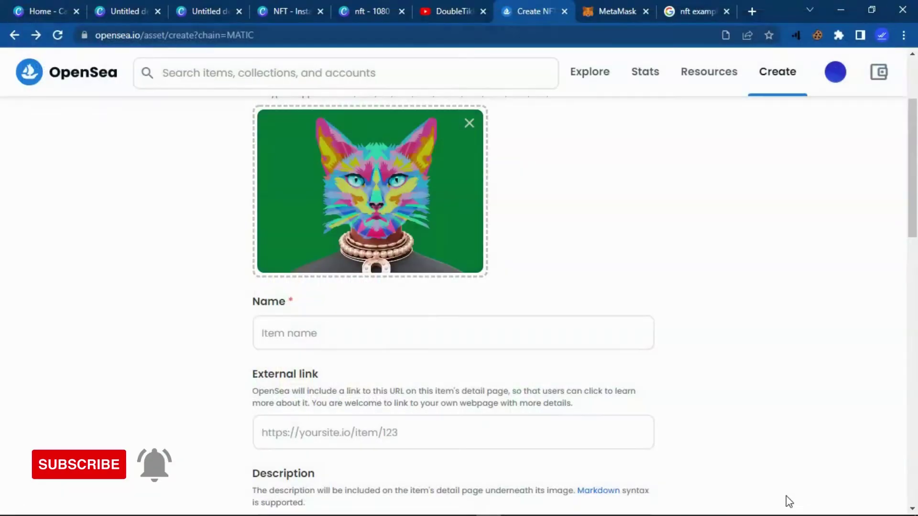